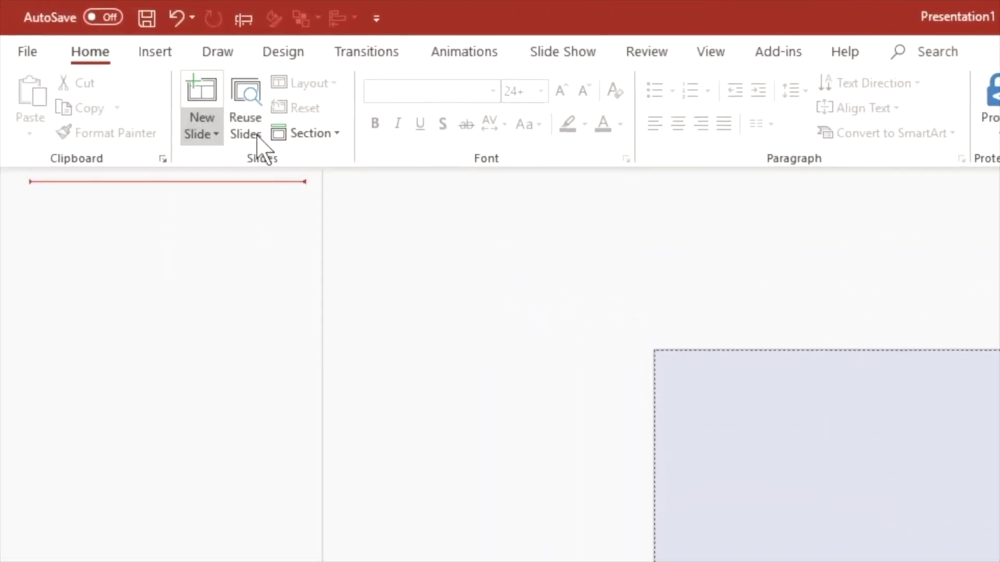
# - Add a first slide to the empty presentation and a second slide with the Two Content layout
pyautogui.click(200, 92)
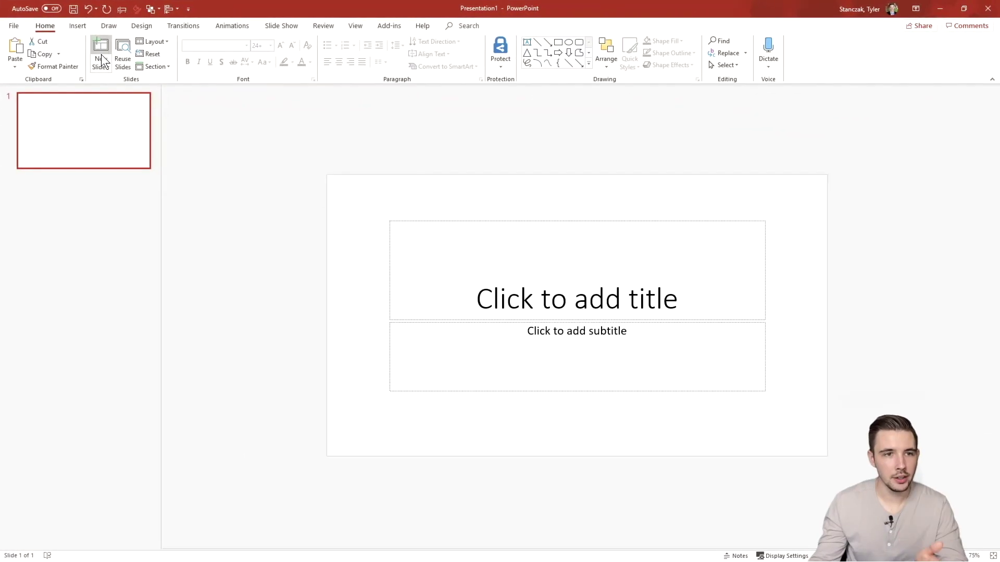
pyautogui.click(107, 64)
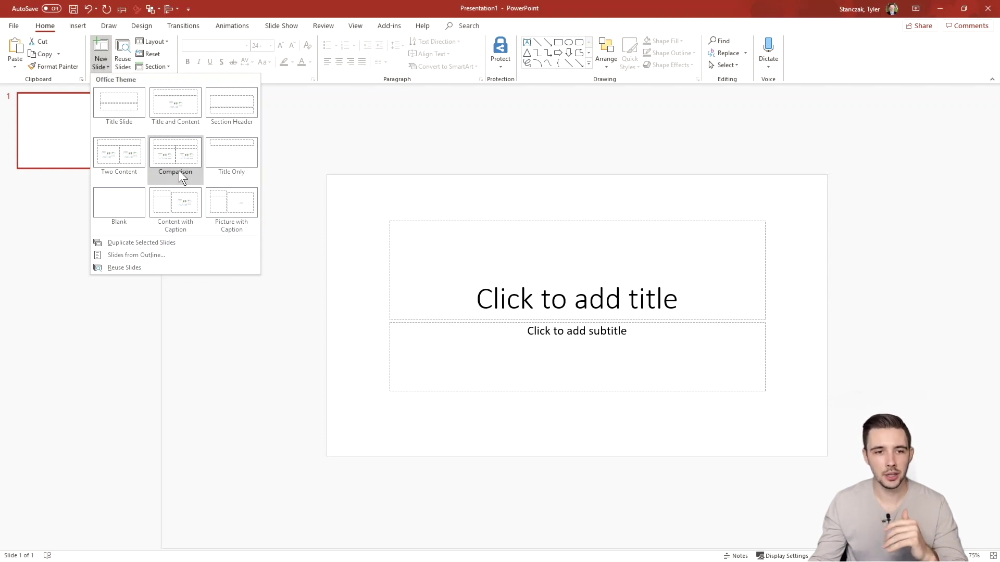
pyautogui.click(123, 157)
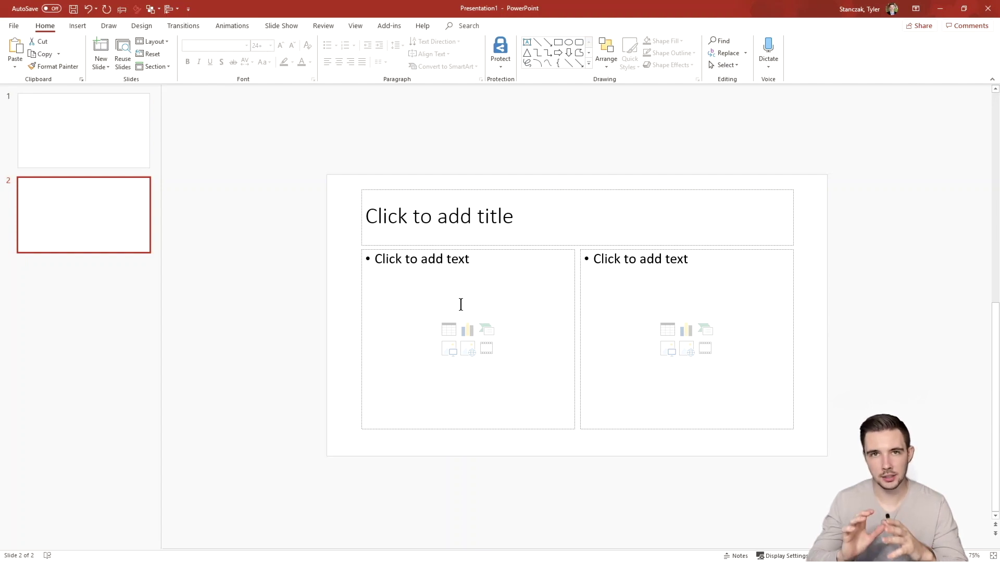
# - Add a new slide after slide 2 and duplicate that third slide
pyautogui.rightClick(117, 205)
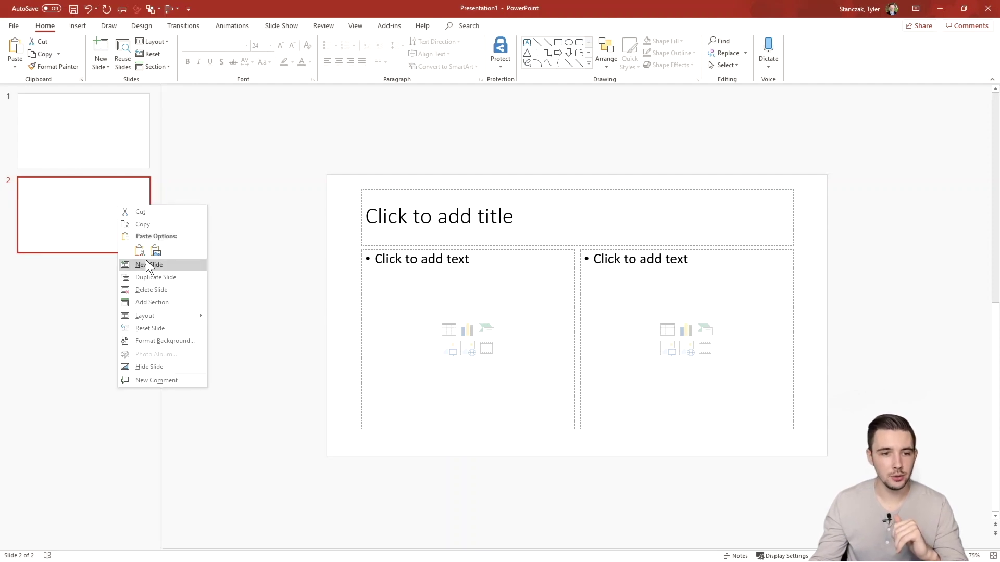
pyautogui.click(145, 264)
pyautogui.rightClick(110, 280)
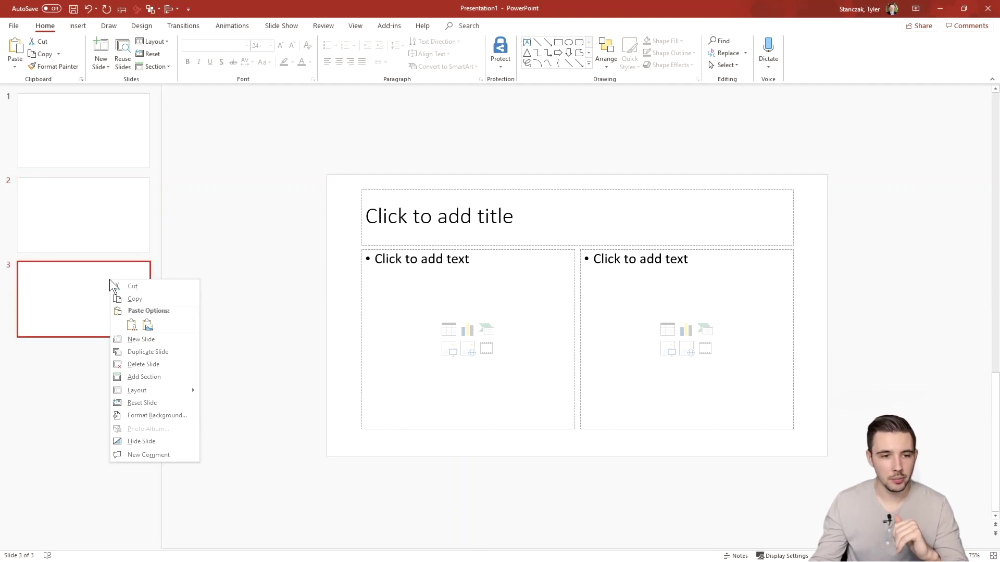
pyautogui.click(145, 351)
# - Look through the layouts available for slide 4 without applying one
pyautogui.rightClick(123, 363)
pyautogui.click(151, 482)
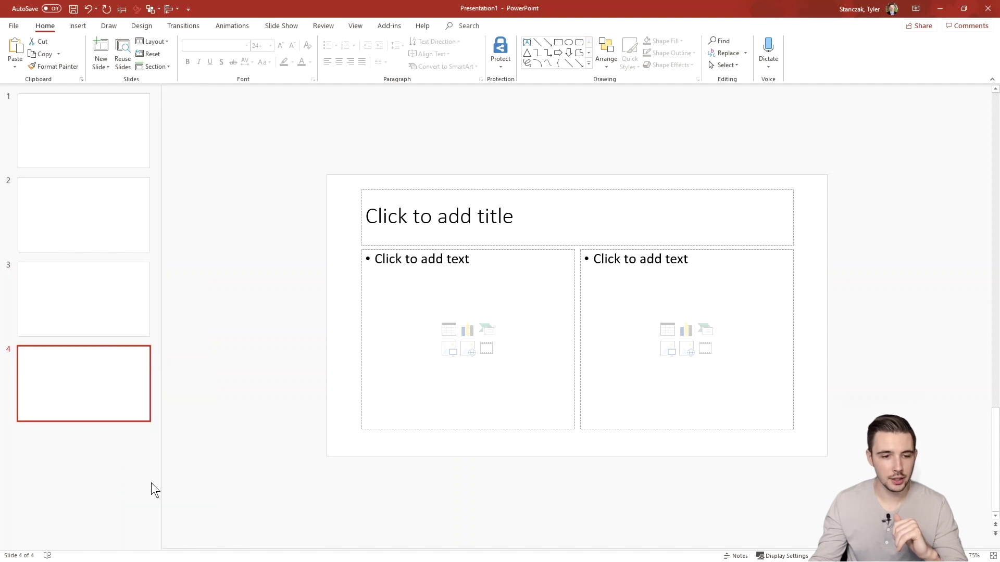
pyautogui.rightClick(115, 379)
pyautogui.moveTo(164, 308)
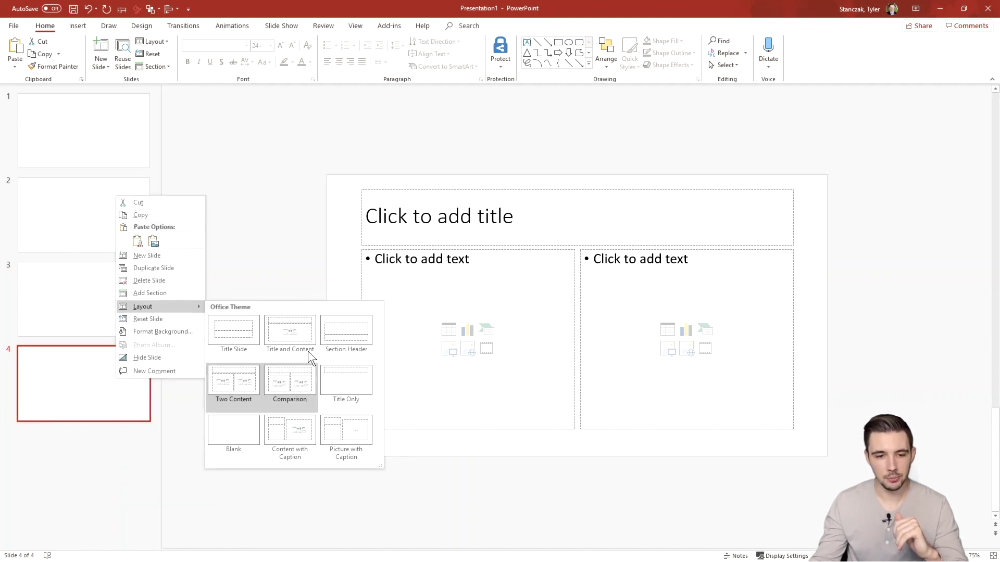
pyautogui.click(127, 57)
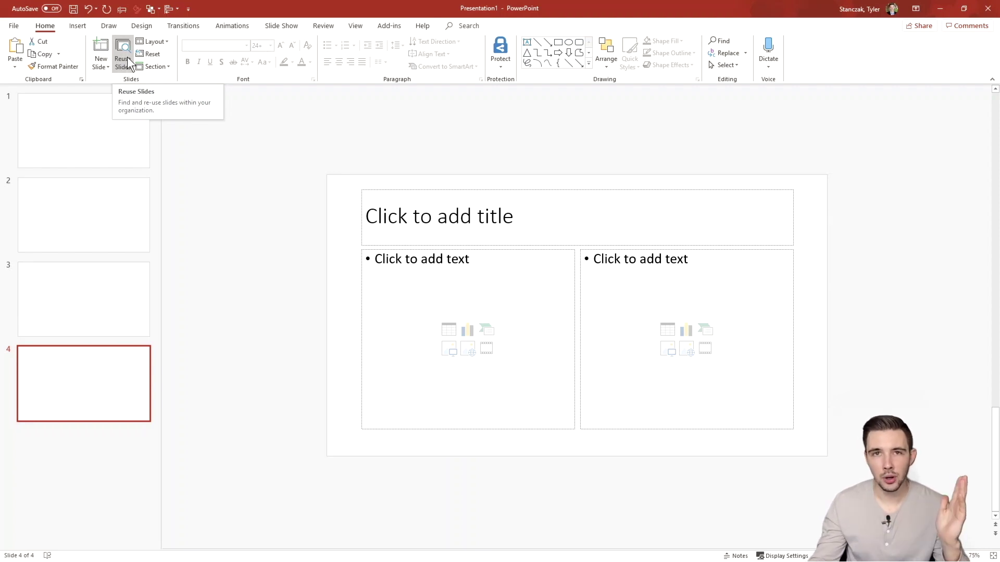
# - Open the contents of "vectory sample file" for reuse and insert its Slide 16 after slide 4
pyautogui.click(127, 57)
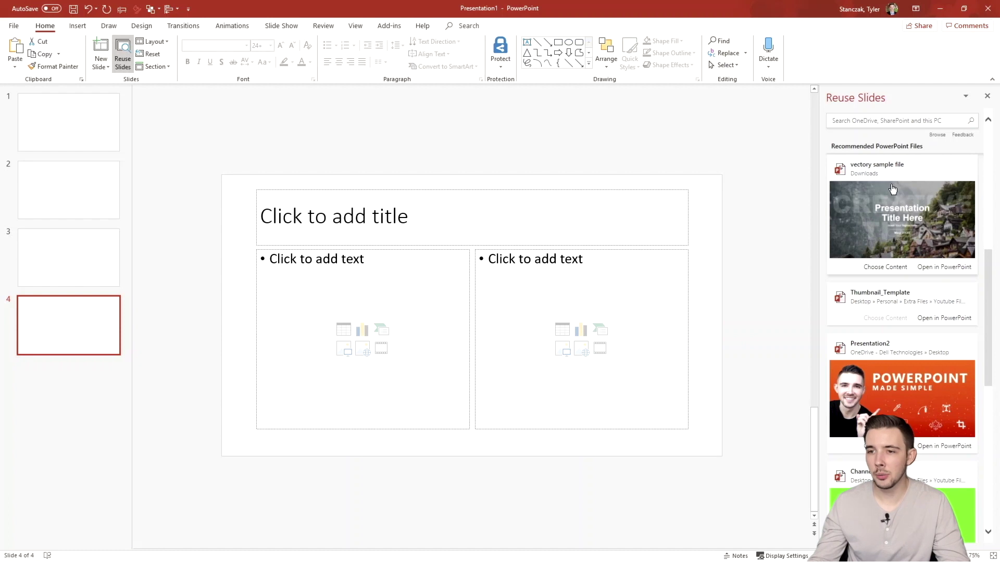
pyautogui.click(886, 267)
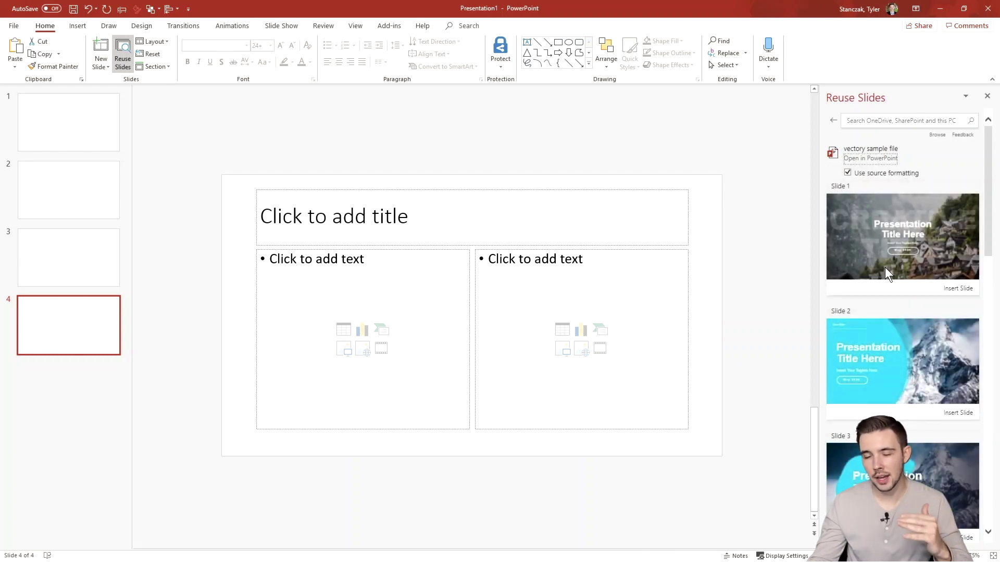
pyautogui.scroll(-15, 886, 267)
pyautogui.scroll(-1, 885, 267)
pyautogui.scroll(-5, 885, 267)
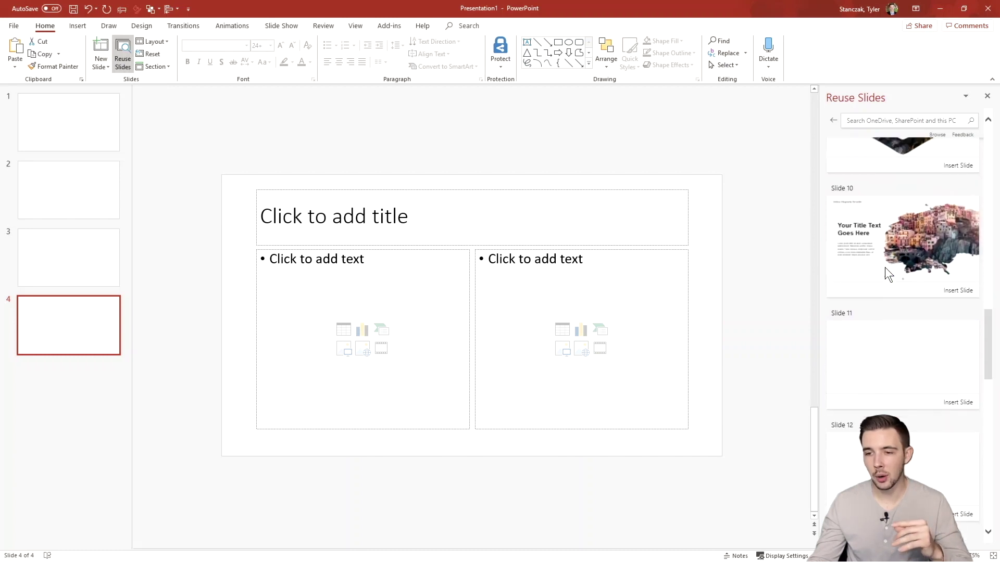
pyautogui.scroll(-6, 885, 267)
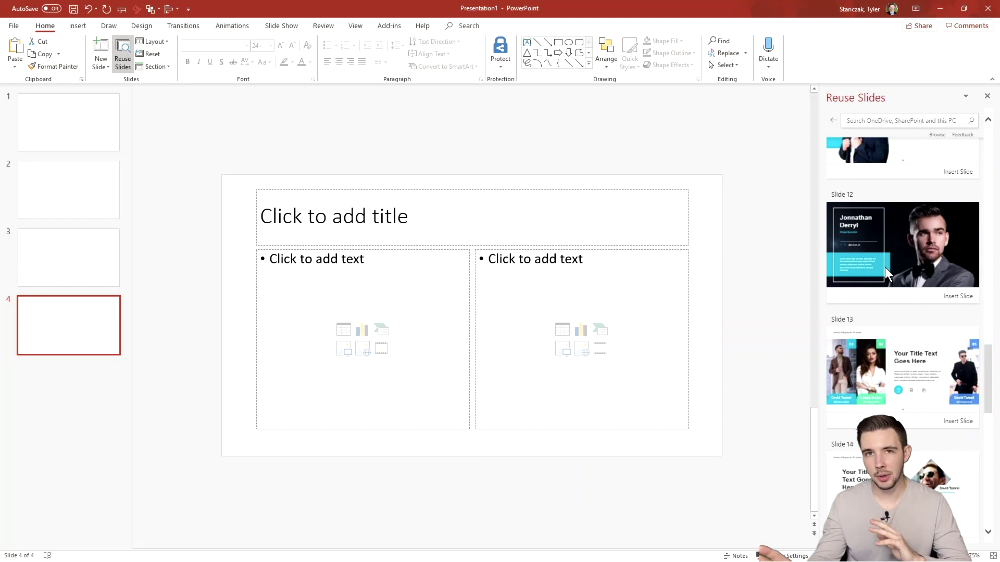
pyautogui.scroll(-10, 886, 267)
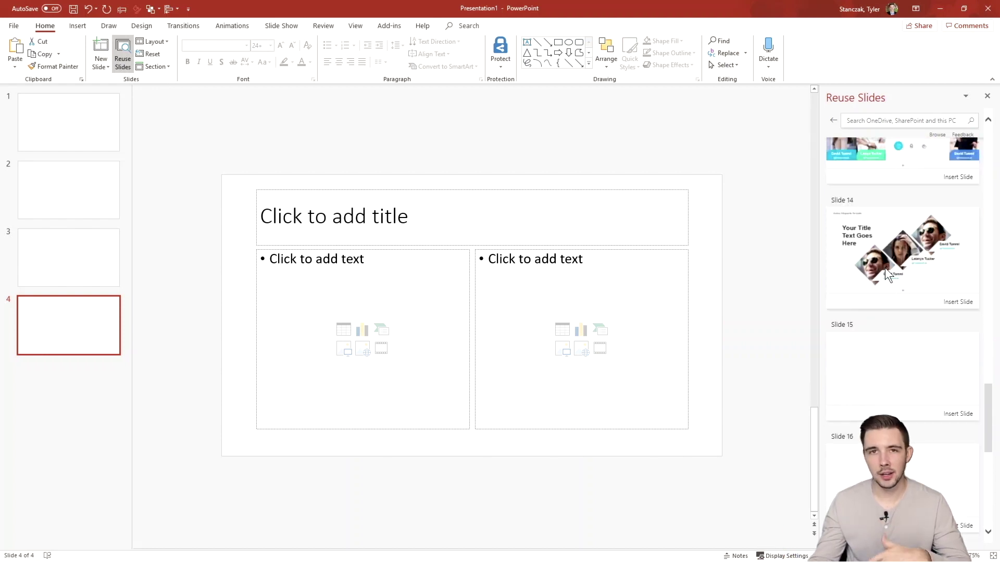
pyautogui.scroll(-3, 885, 268)
pyautogui.scroll(2, 885, 268)
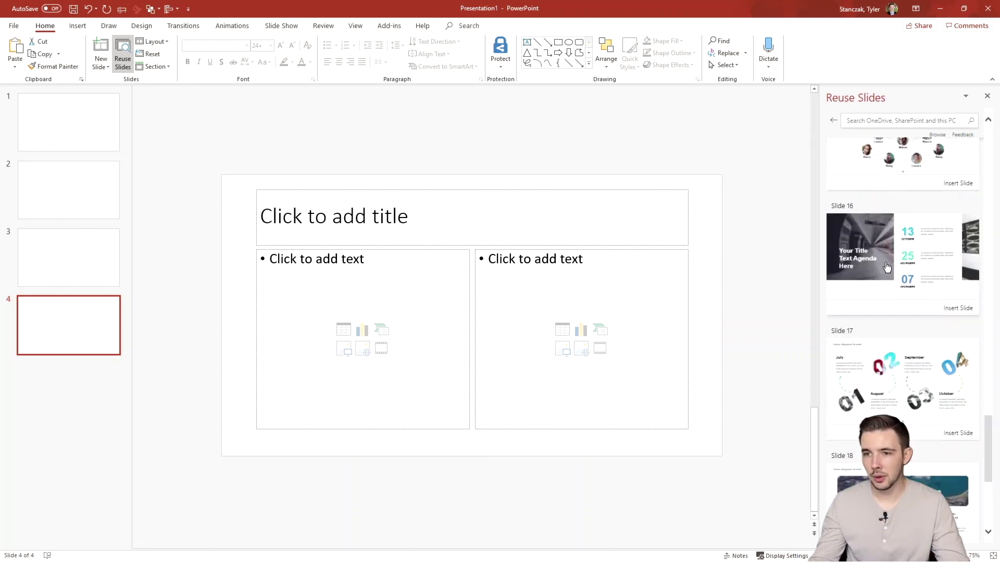
pyautogui.click(886, 267)
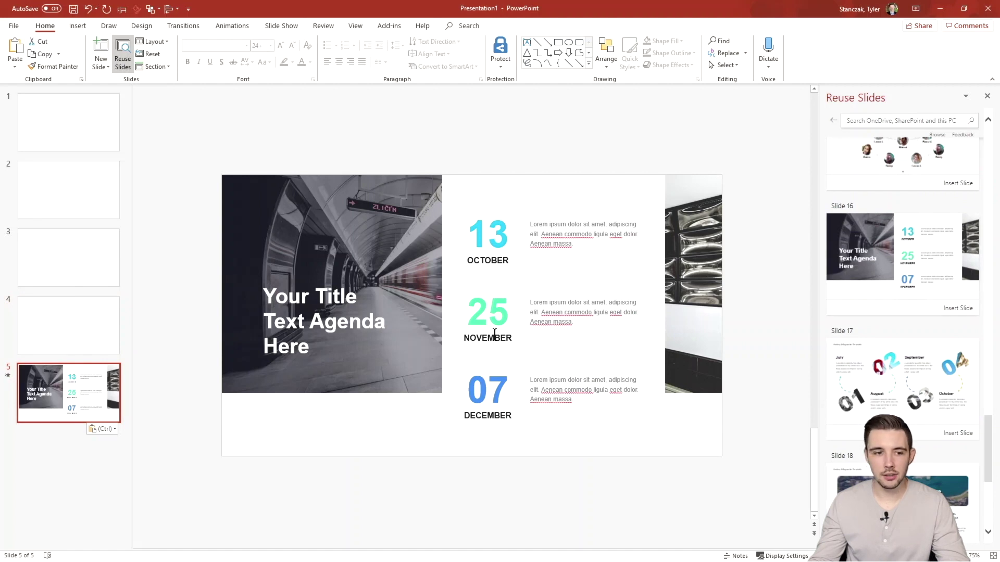
# - Insert Slides 17, 18, 19 and 20 from the vectory sample file into the presentation
pyautogui.click(900, 389)
pyautogui.scroll(-4, 895, 354)
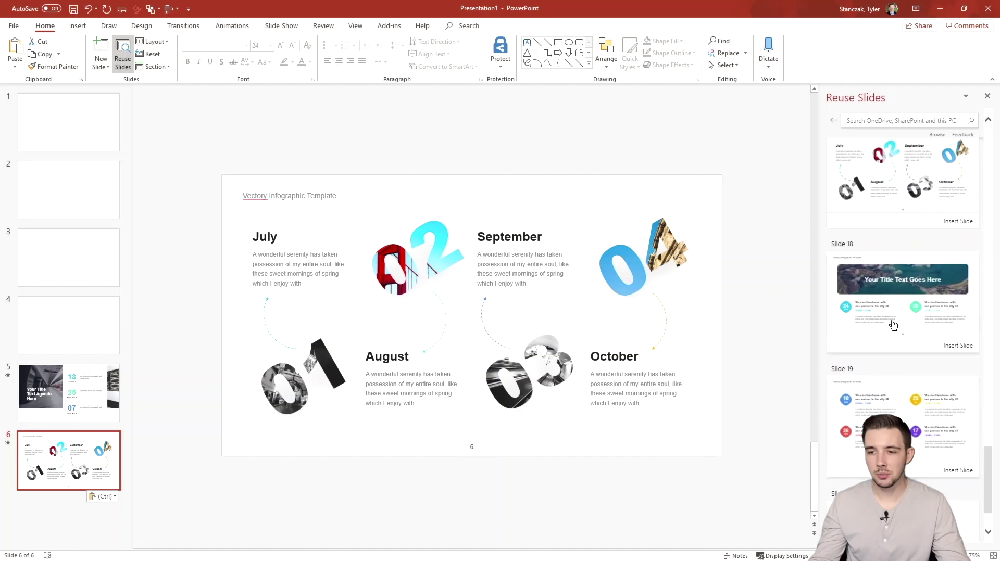
pyautogui.click(891, 324)
pyautogui.scroll(-1, 886, 351)
pyautogui.click(886, 350)
pyautogui.scroll(-1, 896, 365)
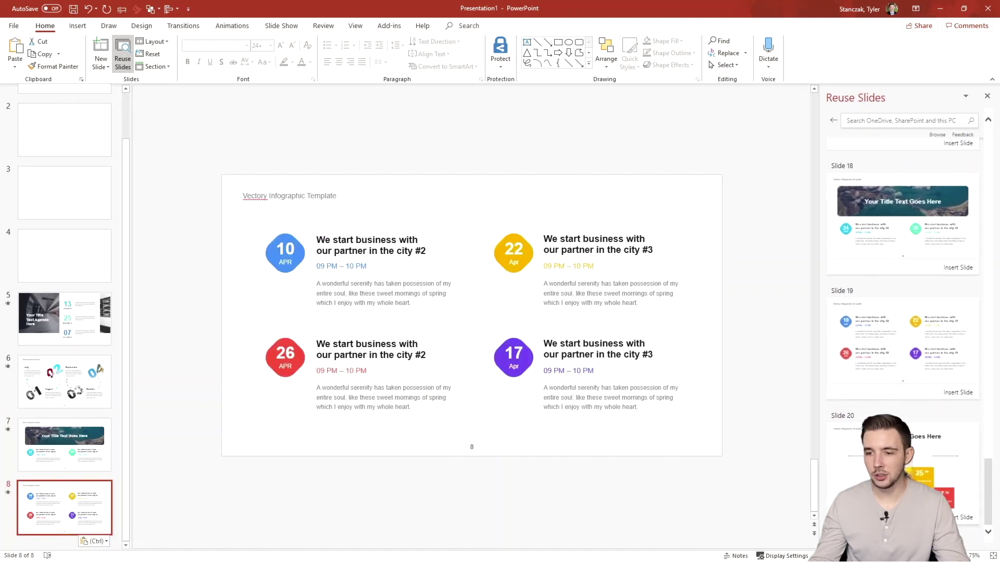
pyautogui.click(885, 458)
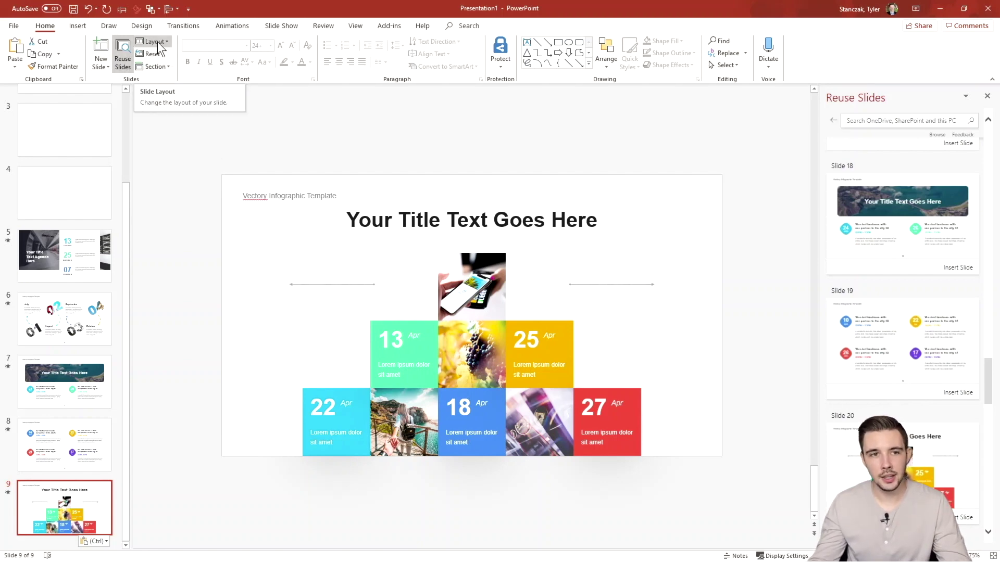
# - Examine the layouts offered for slide 3 and for new slides, including those added by the reused slides
pyautogui.rightClick(82, 129)
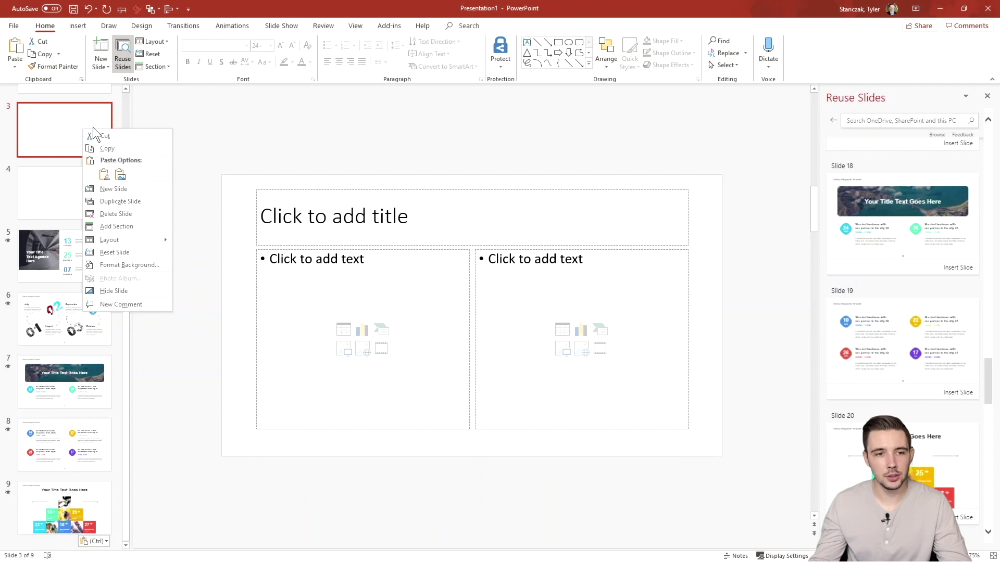
pyautogui.moveTo(141, 236)
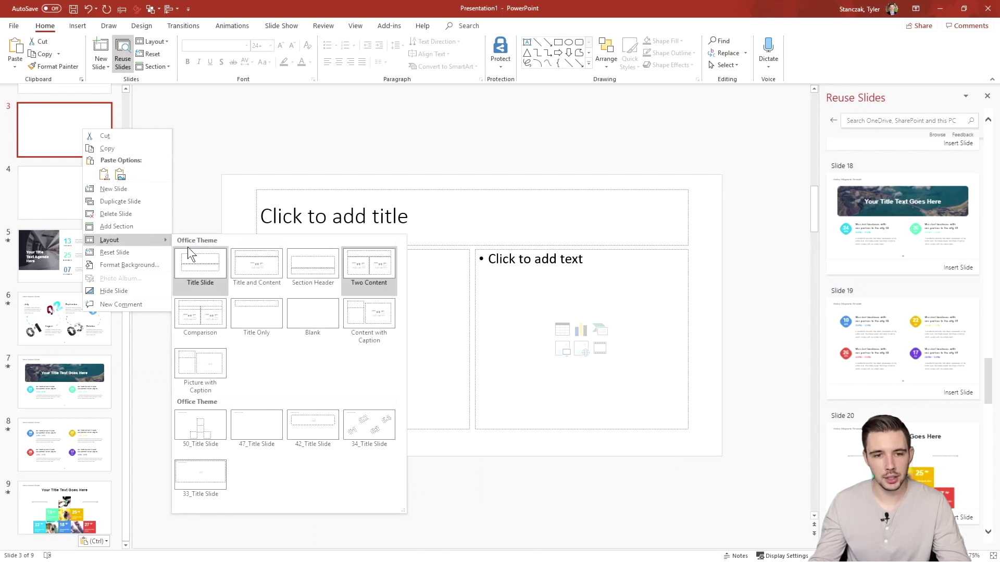
pyautogui.click(196, 123)
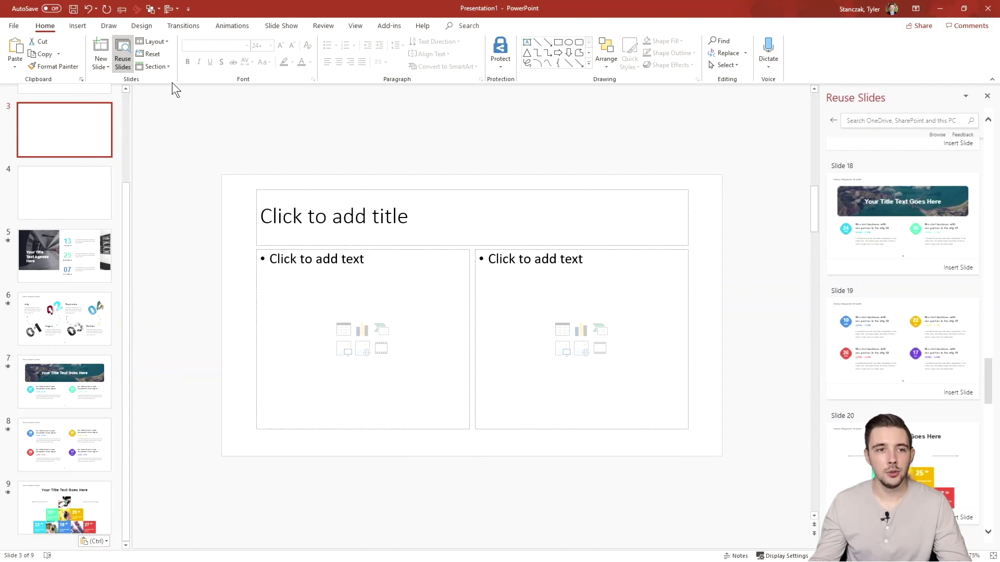
pyautogui.click(105, 68)
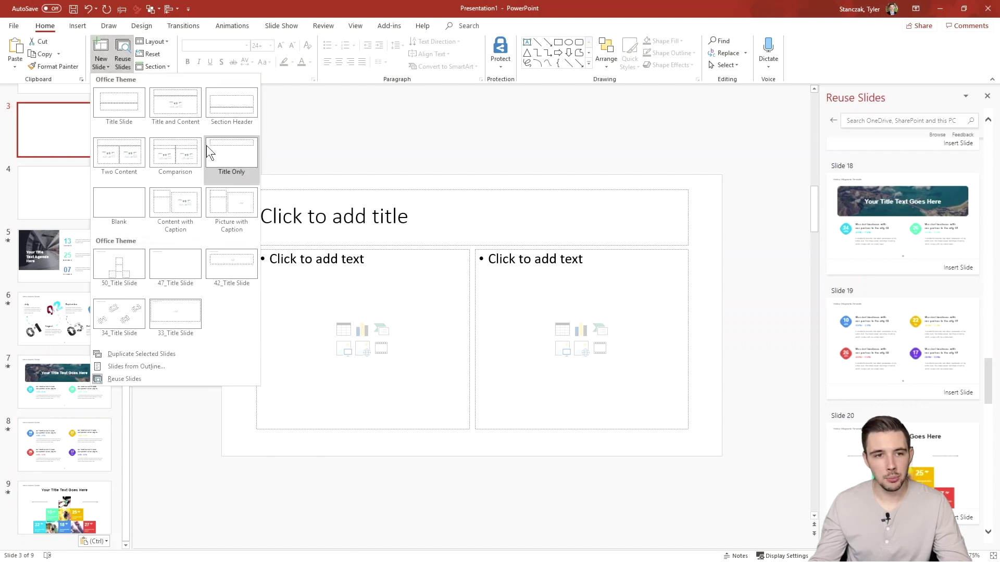
pyautogui.click(302, 133)
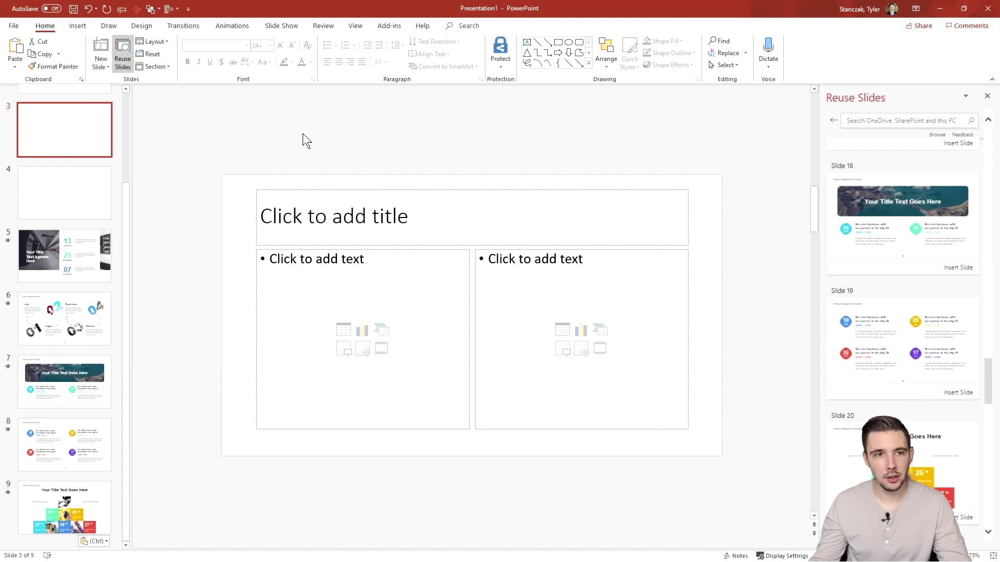
pyautogui.click(164, 43)
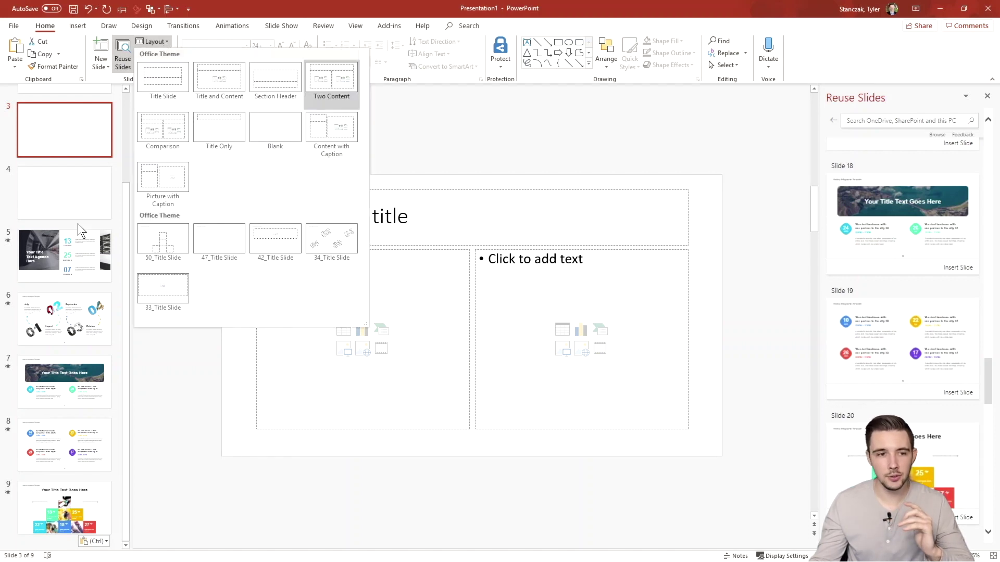
pyautogui.click(71, 242)
# - Apply the 34_Title Slide layout to slide 5, the agenda slide
pyautogui.click(76, 249)
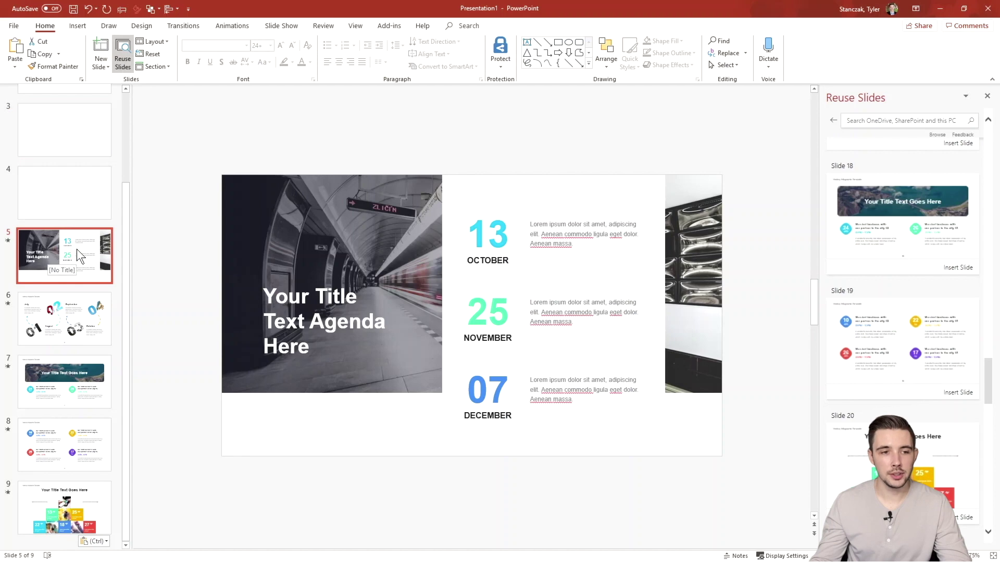
pyautogui.click(158, 40)
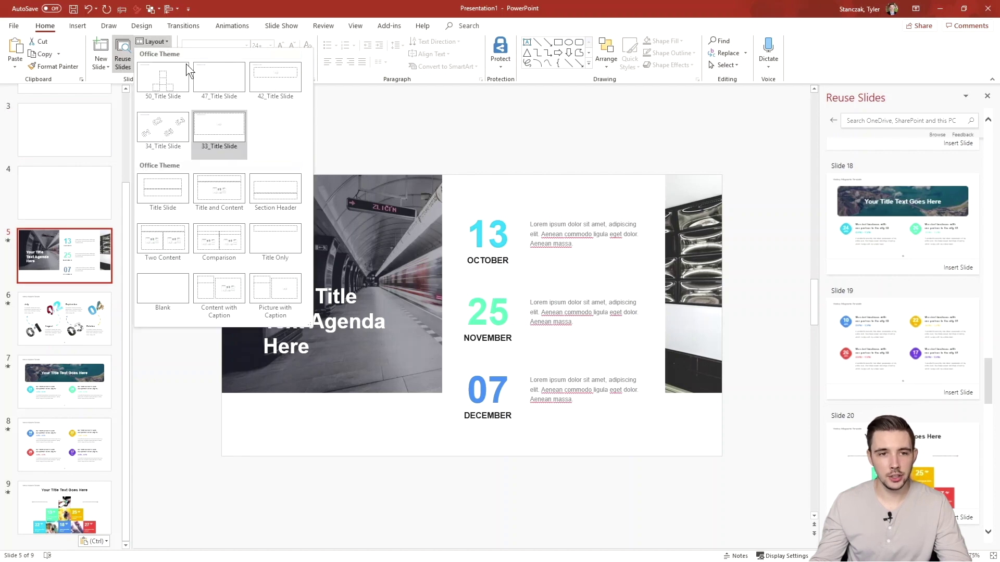
pyautogui.click(161, 133)
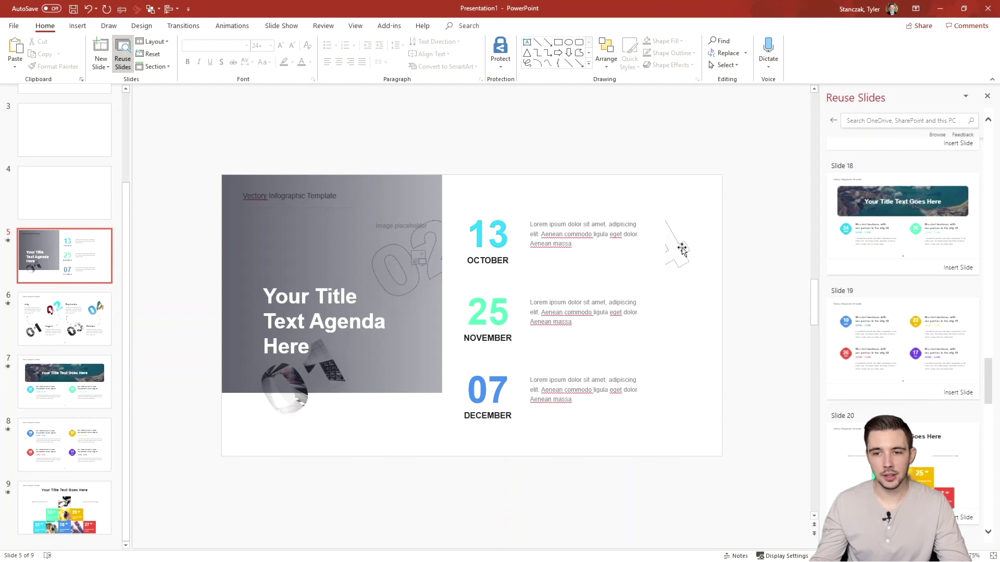
# - Move the dates panel and the grey gradient shape above slide 5, off the slide, and reset the slide
pyautogui.moveTo(424, 154)
pyautogui.mouseDown()
pyautogui.moveTo(661, 431)
pyautogui.moveTo(717, 482)
pyautogui.mouseUp()
pyautogui.moveTo(626, 410); pyautogui.dragTo(462, 134)
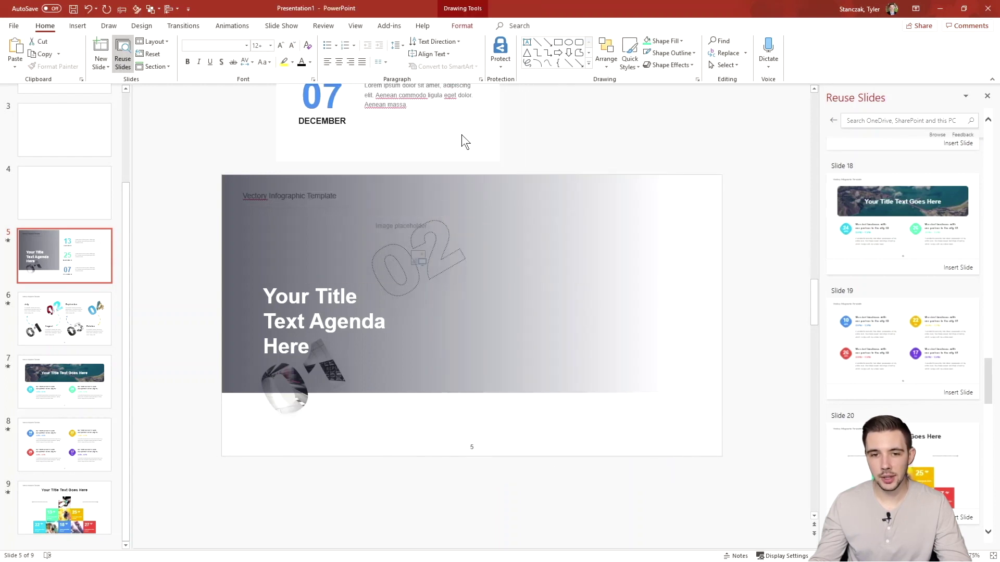
pyautogui.scroll(2, 567, 328)
pyautogui.click(561, 367)
pyautogui.moveTo(558, 429); pyautogui.dragTo(494, 180)
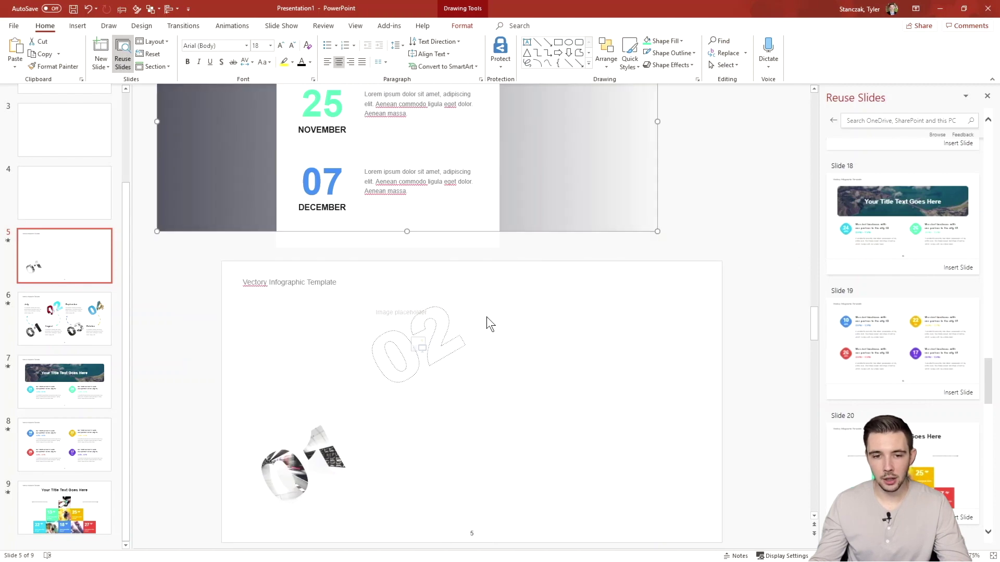
pyautogui.click(414, 266)
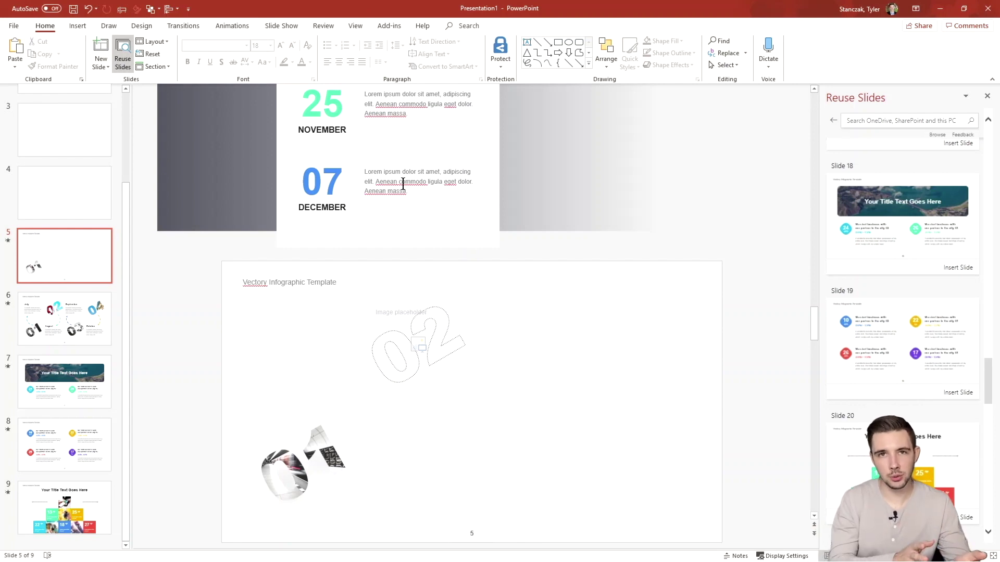
pyautogui.click(154, 54)
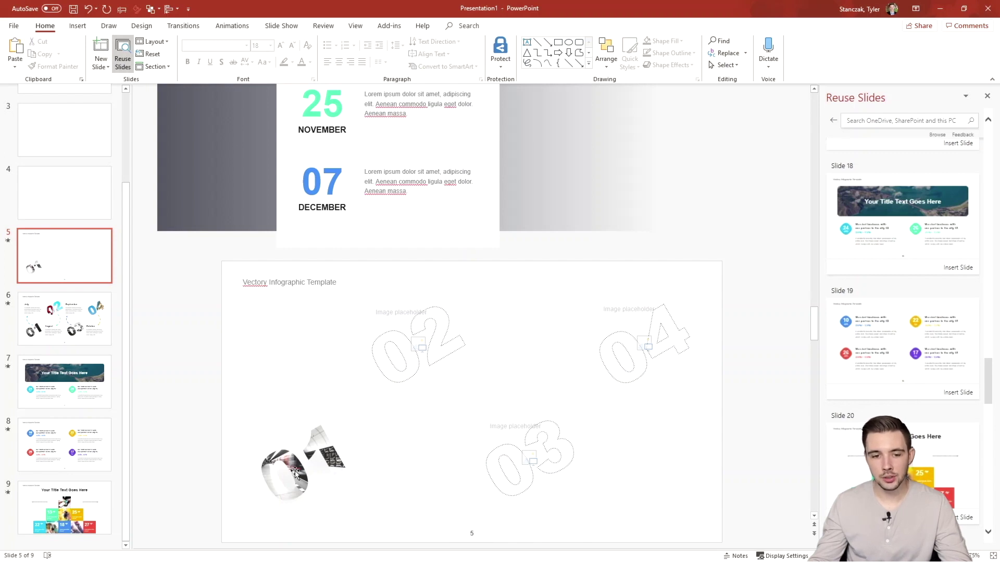
# - Move both content placeholders off slide 4 and reset the slide to restore its layout
pyautogui.click(57, 216)
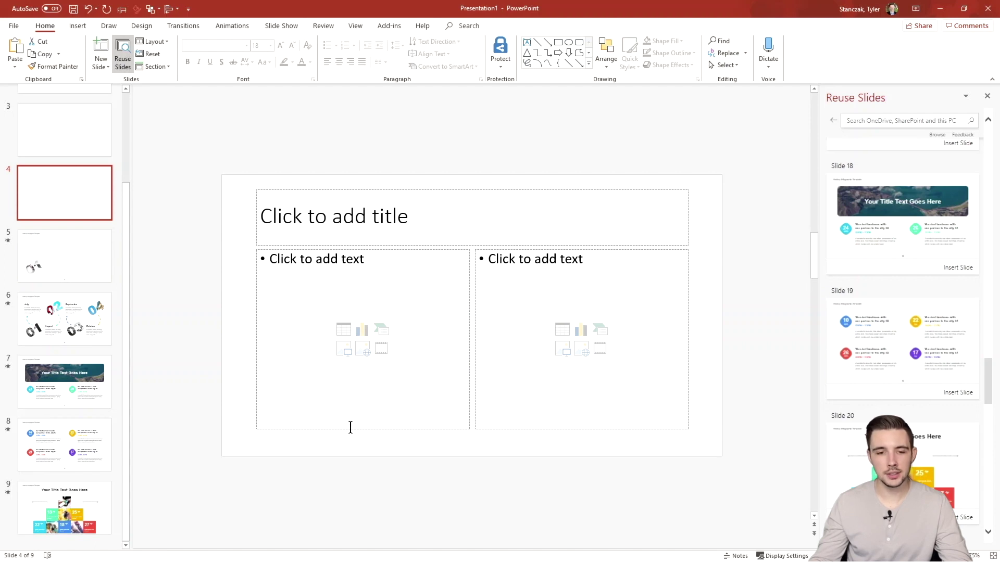
pyautogui.moveTo(351, 429); pyautogui.dragTo(225, 163)
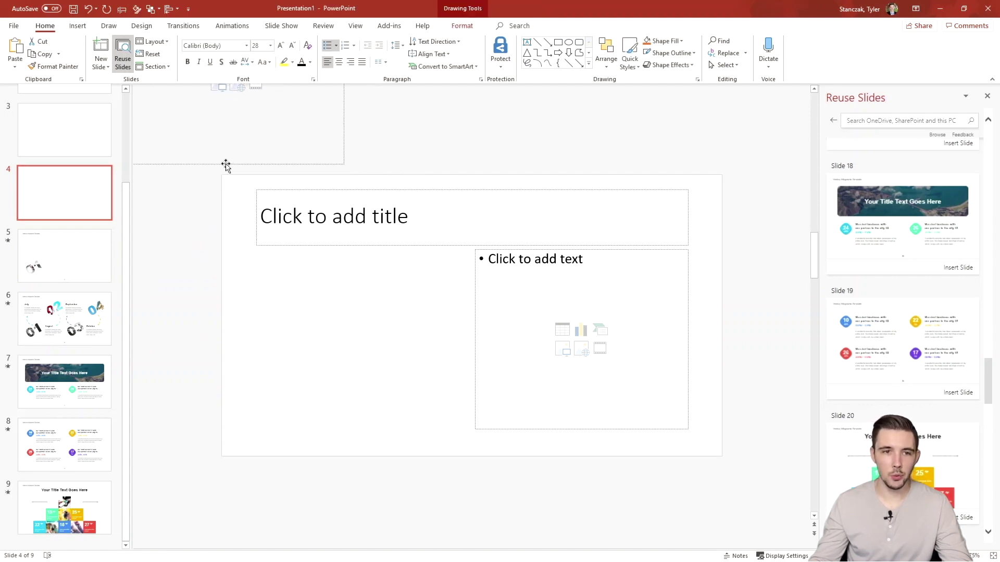
pyautogui.moveTo(536, 518); pyautogui.dragTo(590, 223)
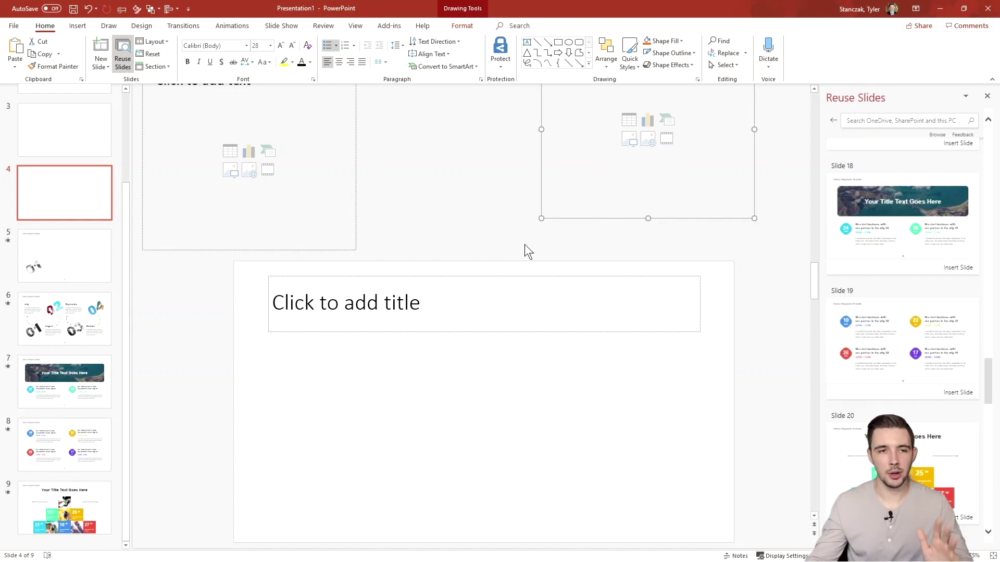
pyautogui.click(153, 54)
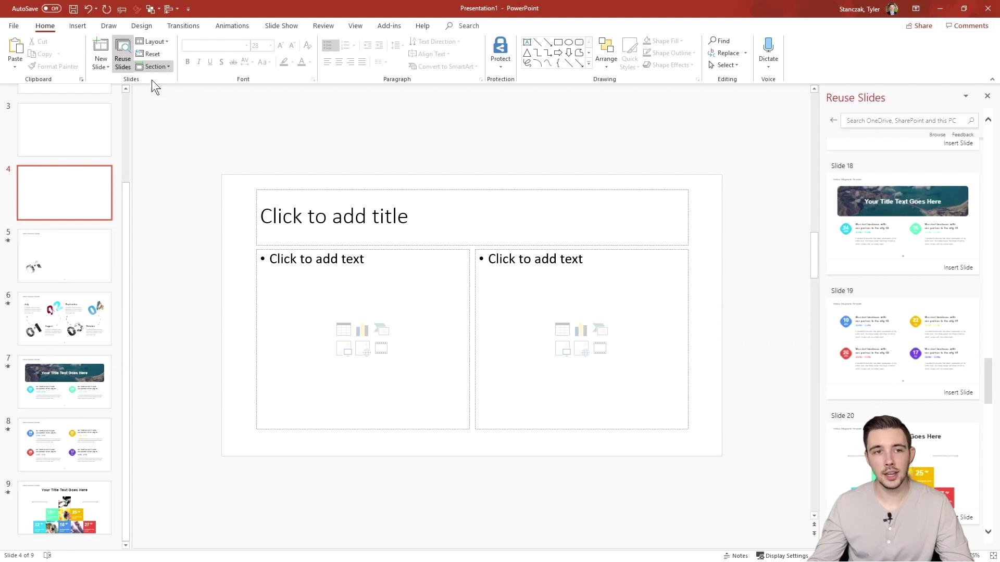
# - Add a section starting at slide 1 and name it Test
pyautogui.scroll(2, 80, 196)
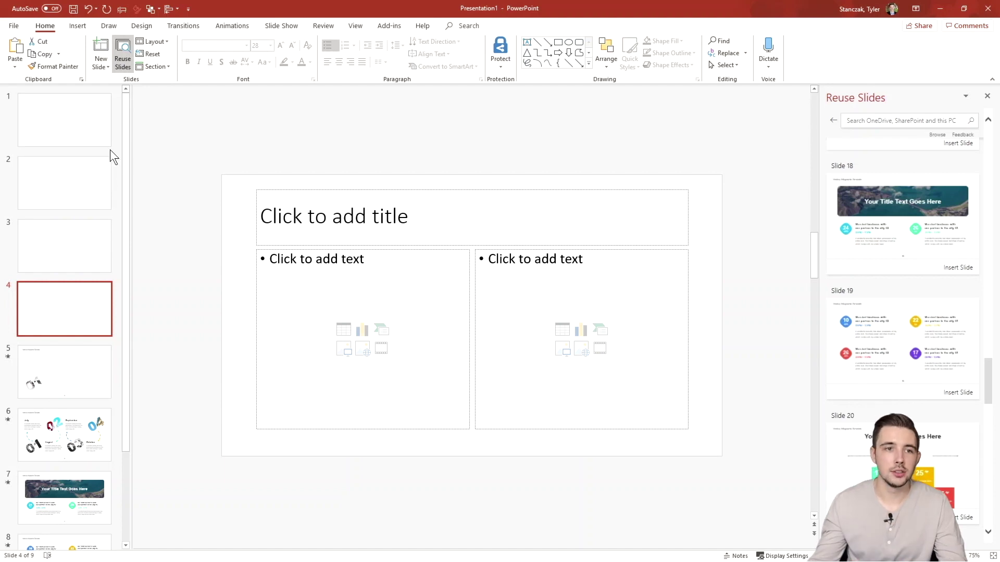
pyautogui.click(69, 110)
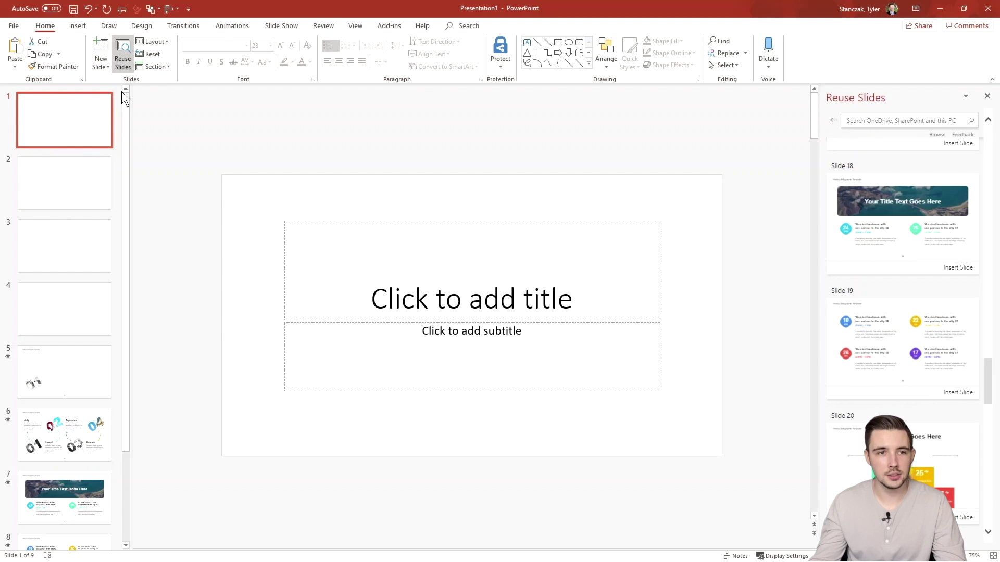
pyautogui.click(160, 66)
pyautogui.click(167, 79)
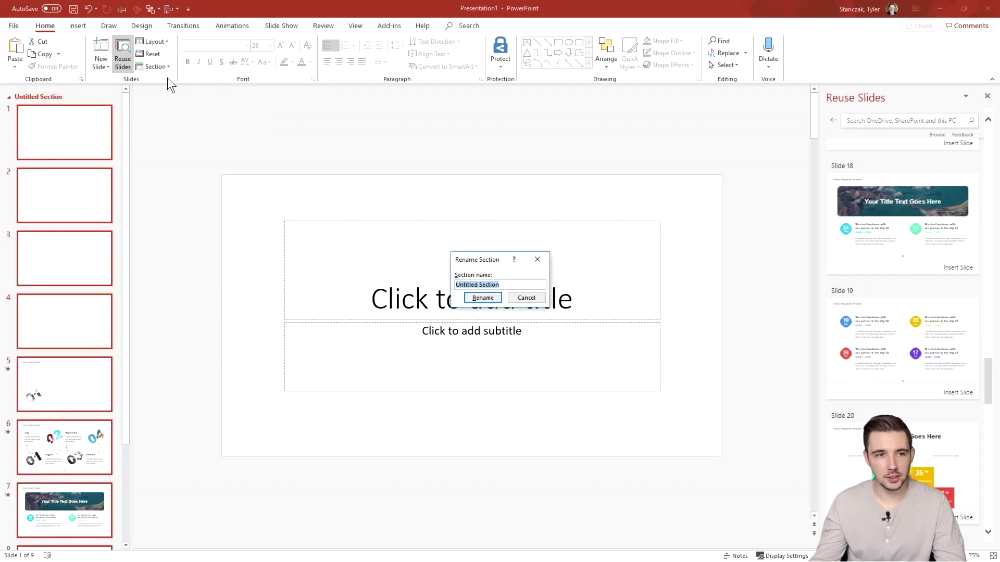
pyautogui.scroll(-3, 52, 166)
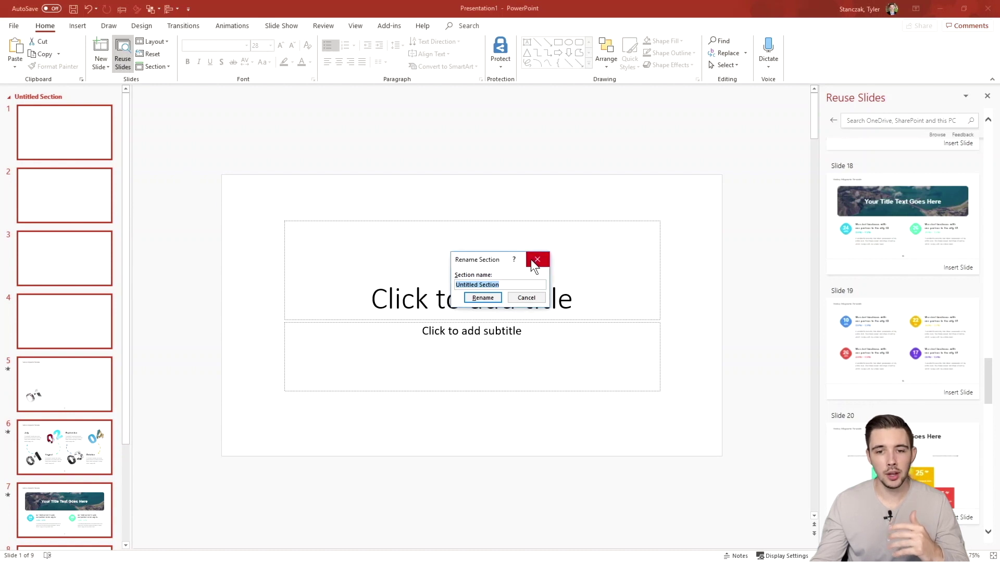
pyautogui.write('Test')
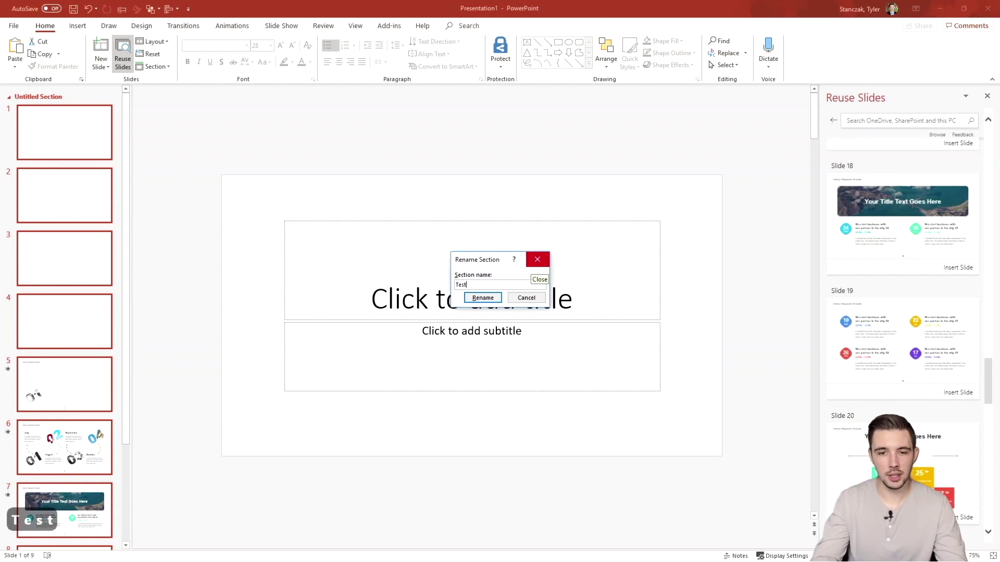
pyautogui.press('Return')
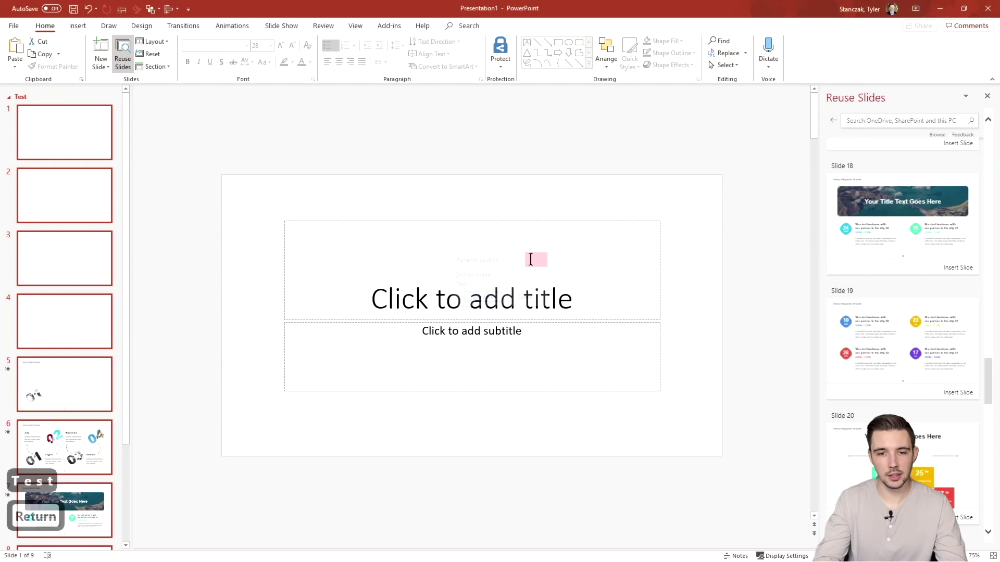
# - Add a section starting at slide 4 and name it Test 2
pyautogui.click(73, 311)
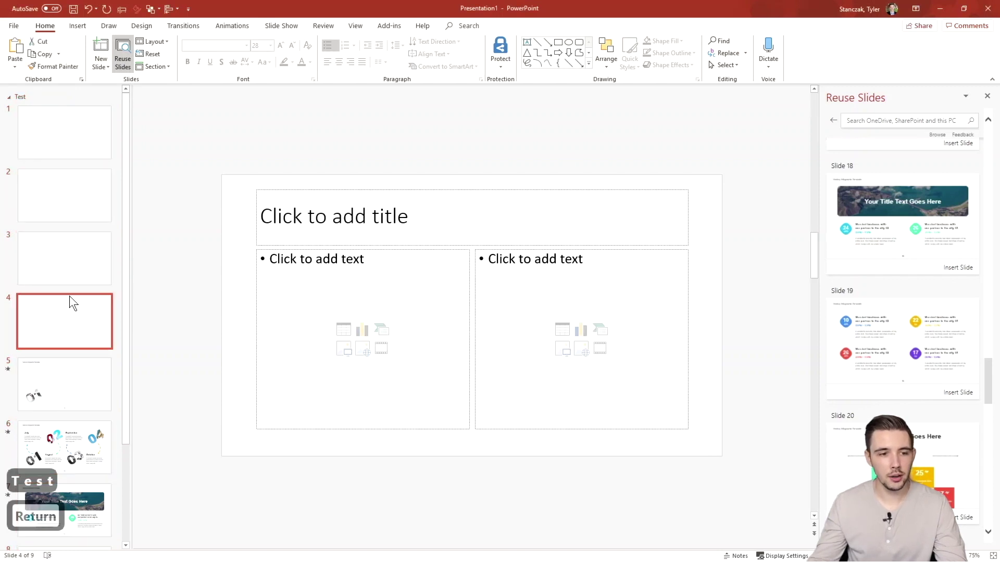
pyautogui.scroll(-2, 69, 296)
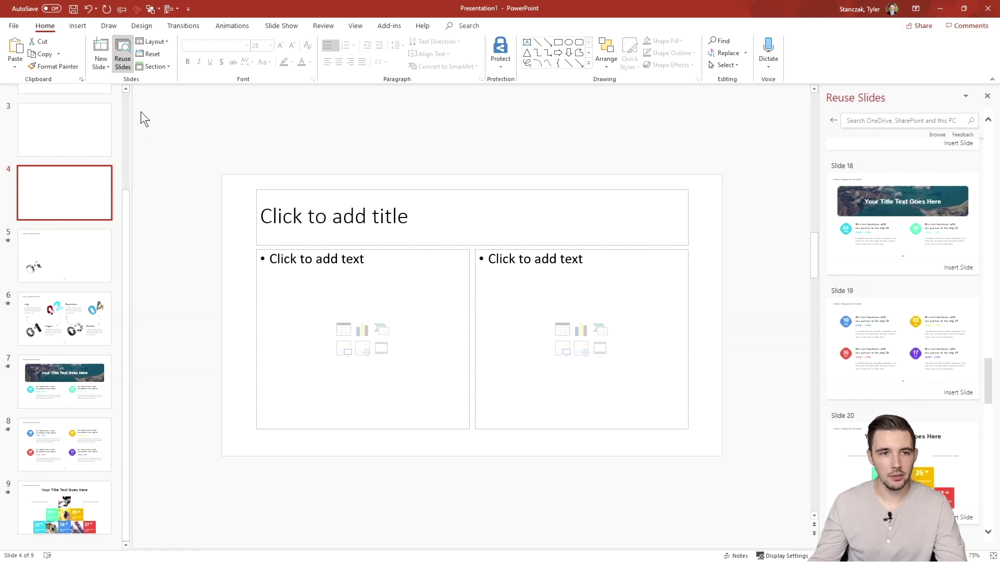
pyautogui.click(152, 66)
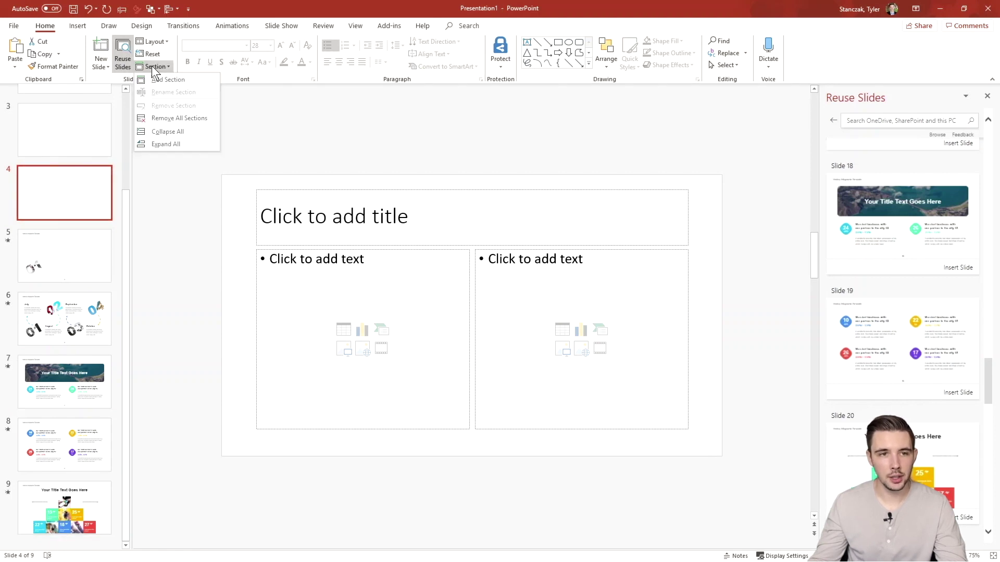
pyautogui.click(163, 77)
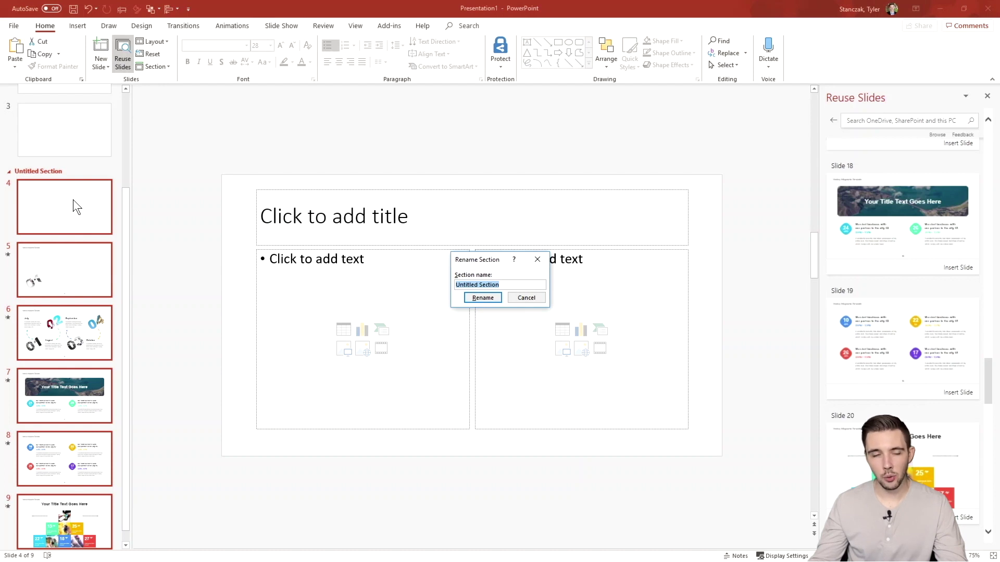
pyautogui.write('Test')
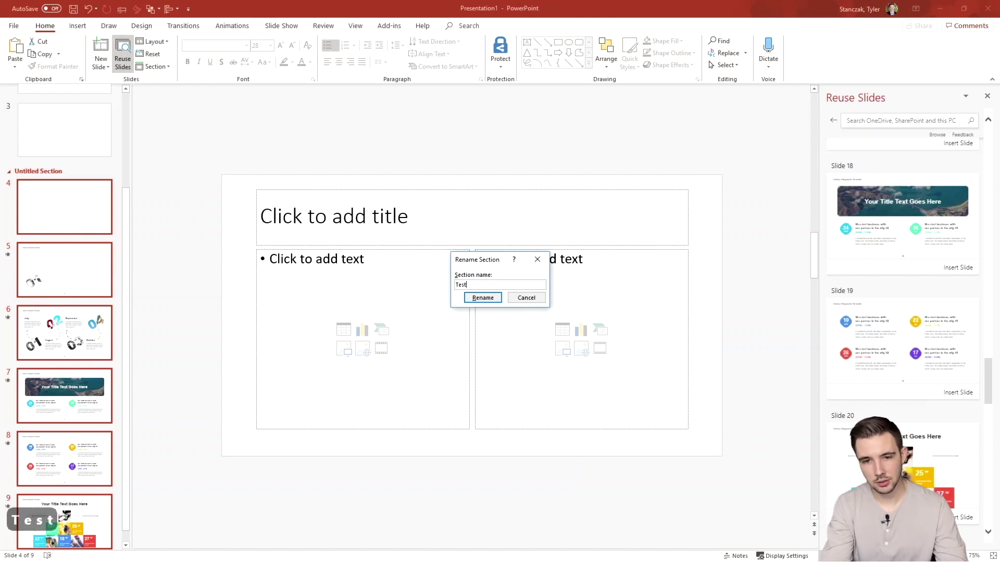
pyautogui.write(' 2')
pyautogui.press('Return')
pyautogui.click(183, 115)
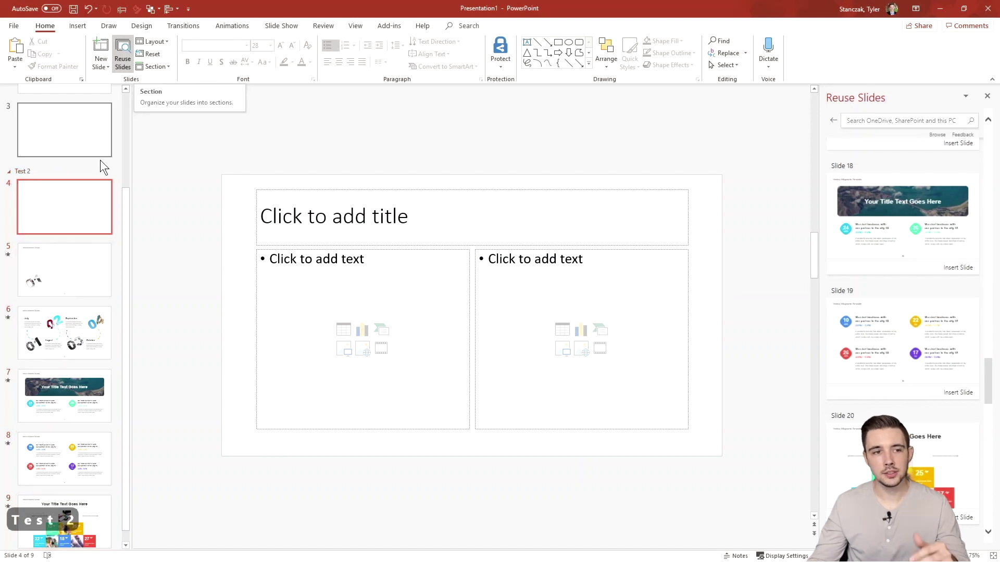
# - Collapse the Test and Test 2 sections in the slide list and remove all sections from the presentation
pyautogui.scroll(3, 81, 238)
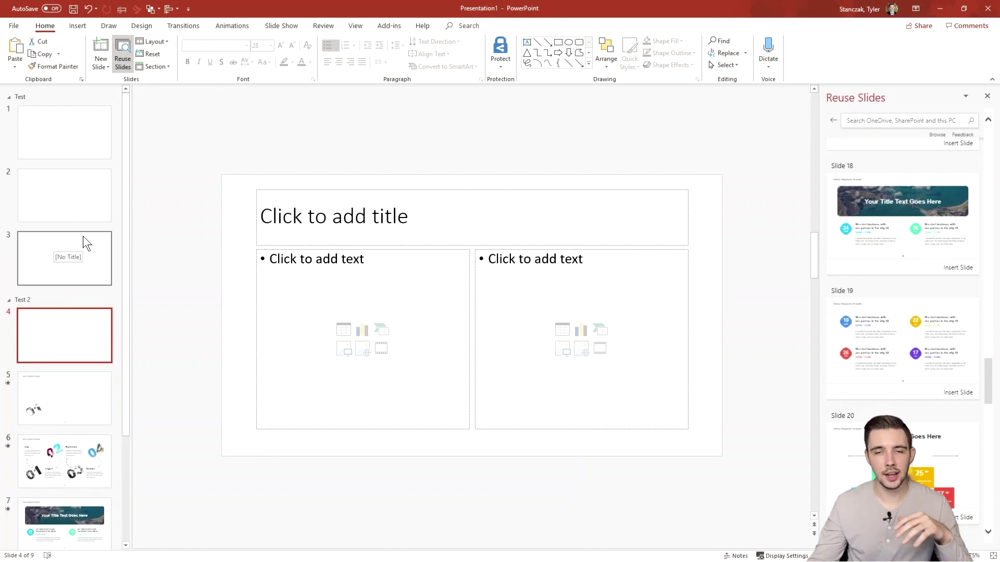
pyautogui.click(169, 66)
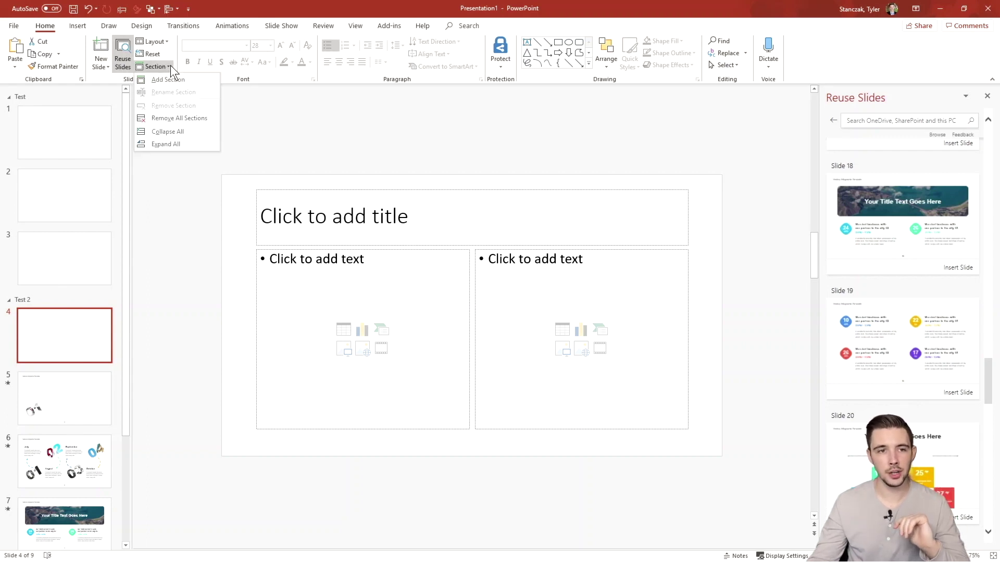
pyautogui.click(174, 131)
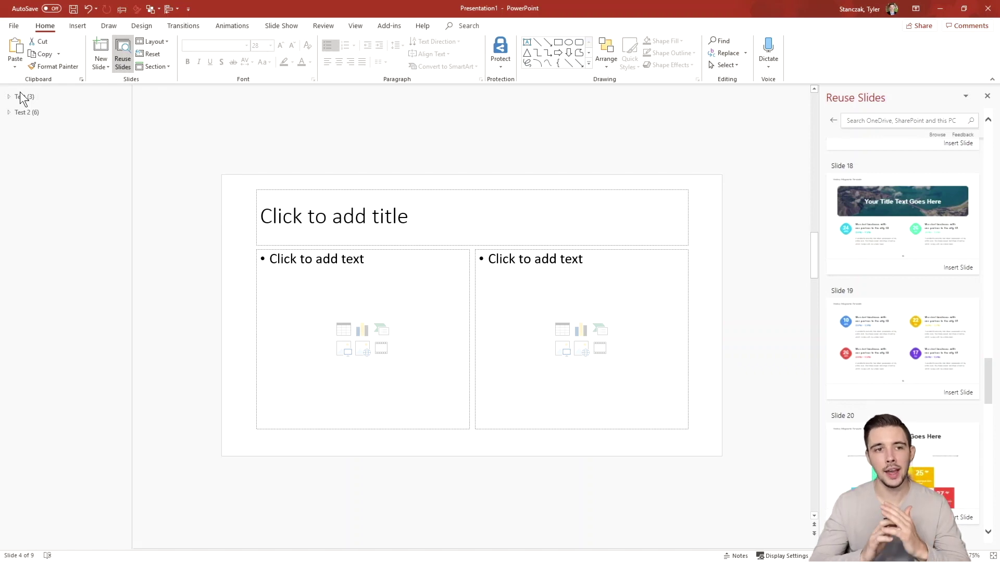
pyautogui.click(147, 67)
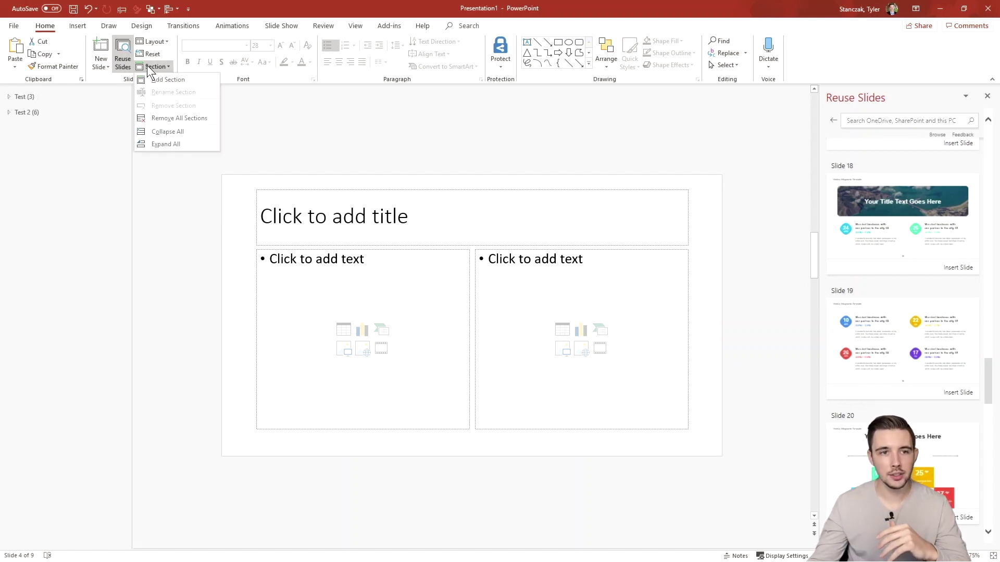
pyautogui.click(165, 118)
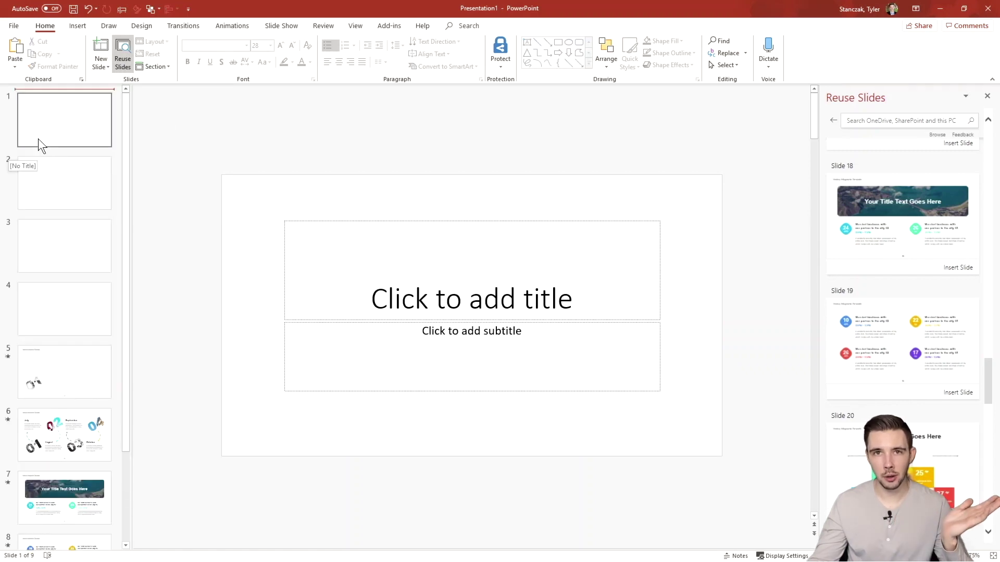
# - Create a section named Test that begins at slide 1
pyautogui.click(144, 68)
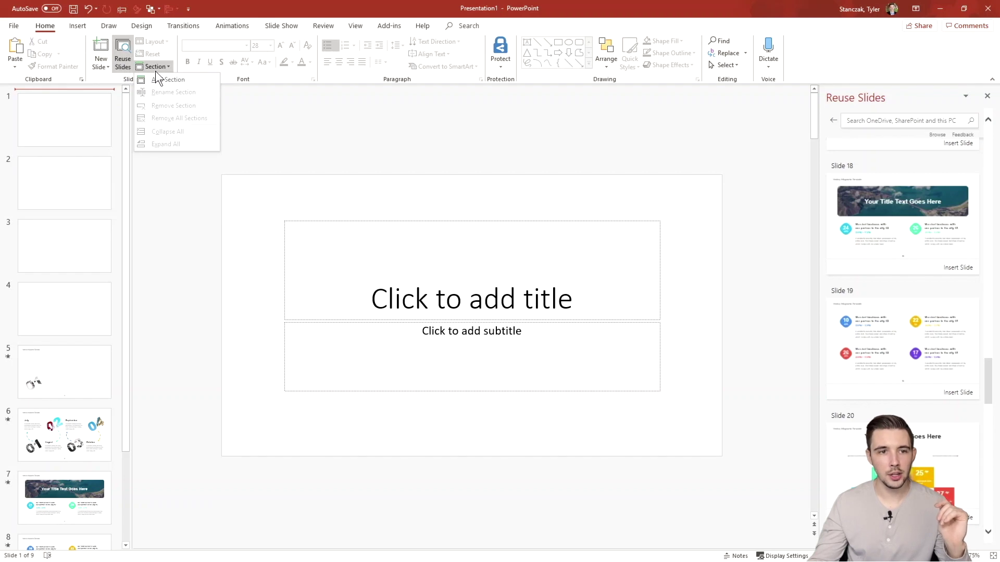
pyautogui.click(92, 113)
pyautogui.click(160, 70)
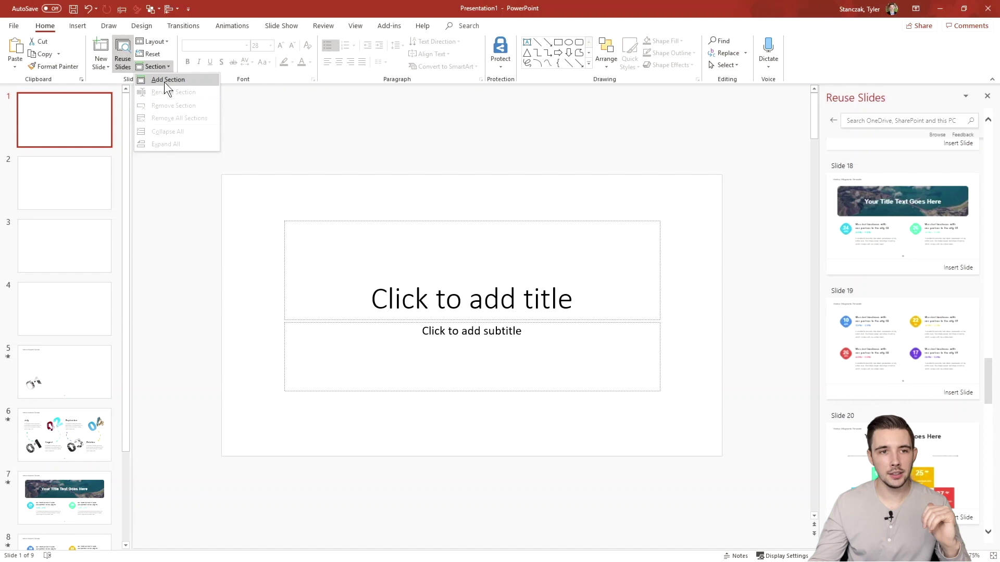
pyautogui.click(164, 81)
pyautogui.scroll(-3, 30, 251)
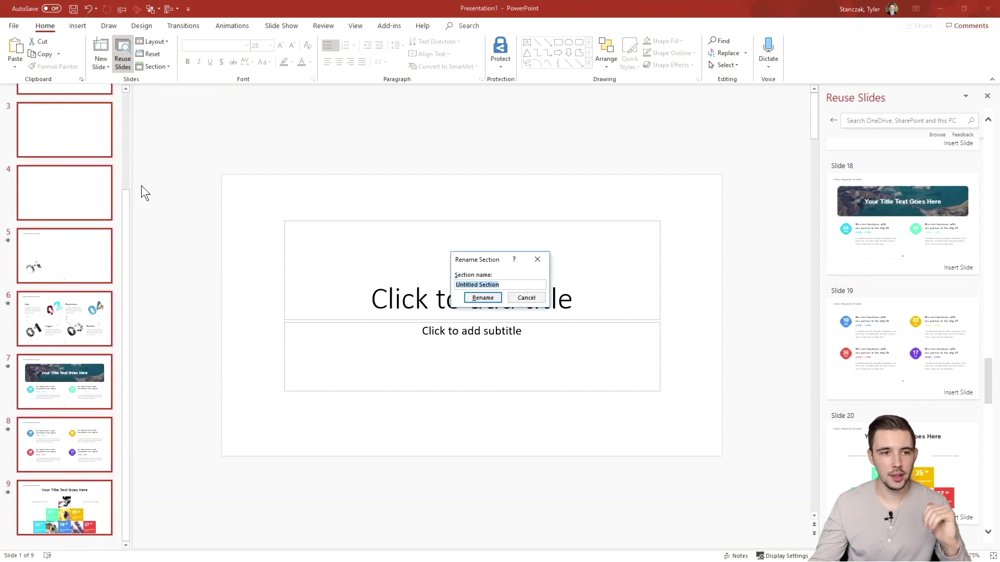
pyautogui.write('Test')
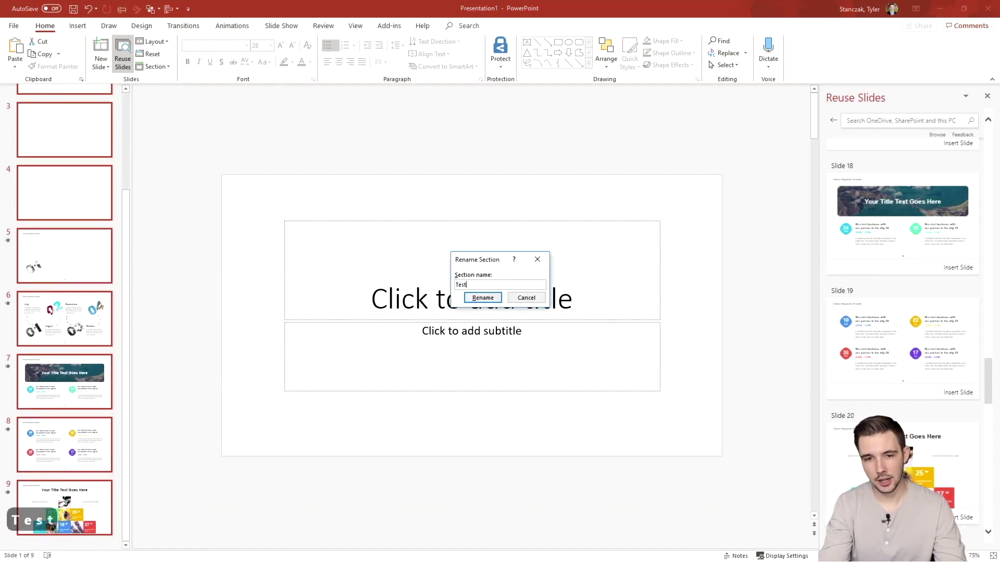
pyautogui.press('Return')
pyautogui.click(198, 149)
pyautogui.scroll(3, 82, 164)
# - Add a section starting at slide 2 and name it Test 2
pyautogui.click(82, 159)
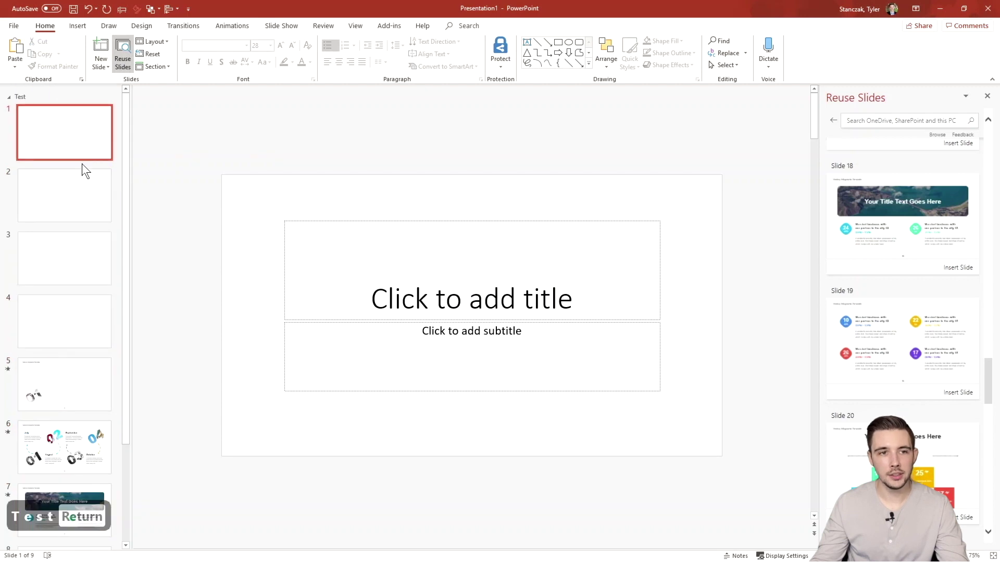
pyautogui.click(63, 195)
pyautogui.click(155, 66)
pyautogui.click(173, 76)
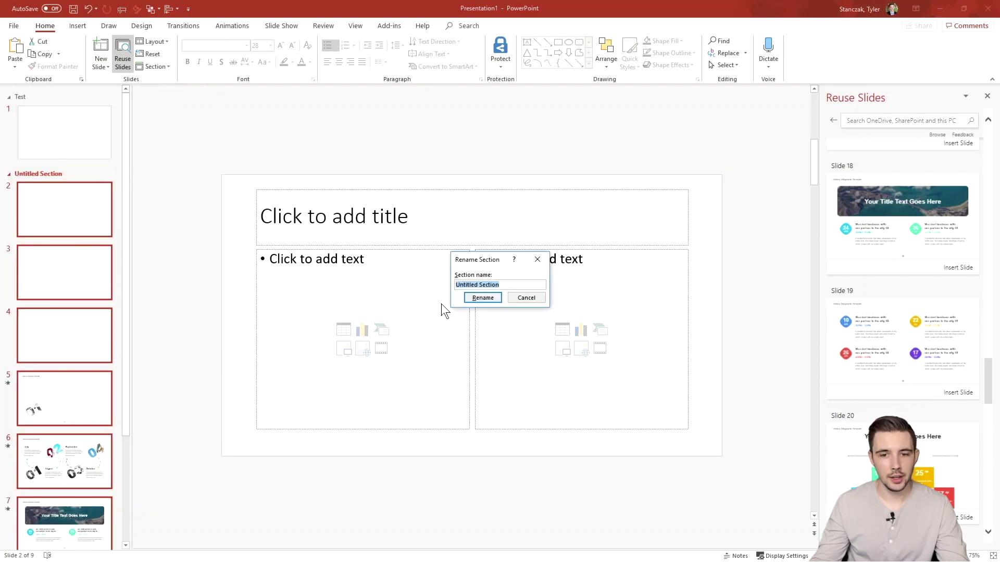
pyautogui.write('Test 2')
pyautogui.press('Return')
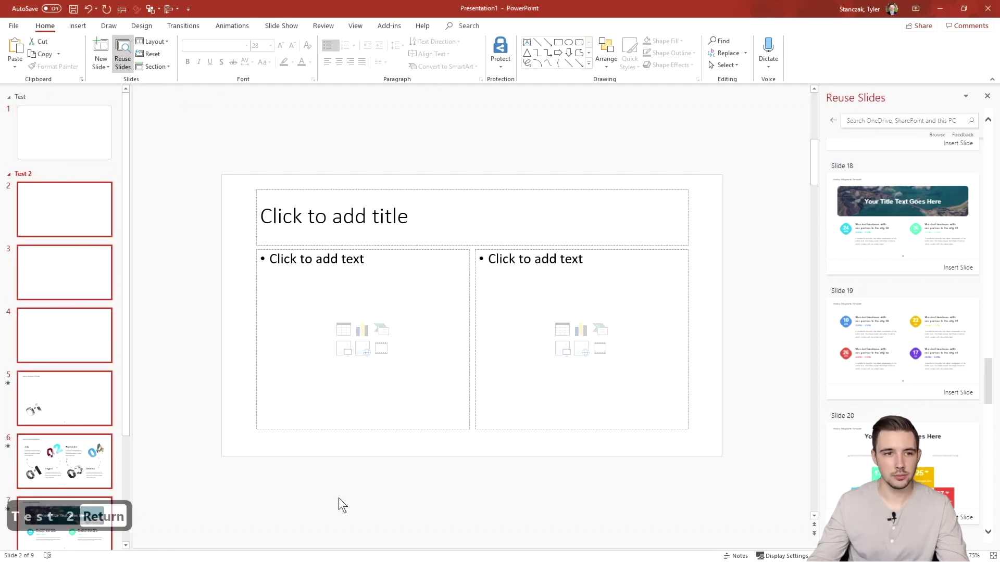
pyautogui.click(154, 321)
# - Add a section starting at slide 3 and name it Test 3
pyautogui.click(72, 280)
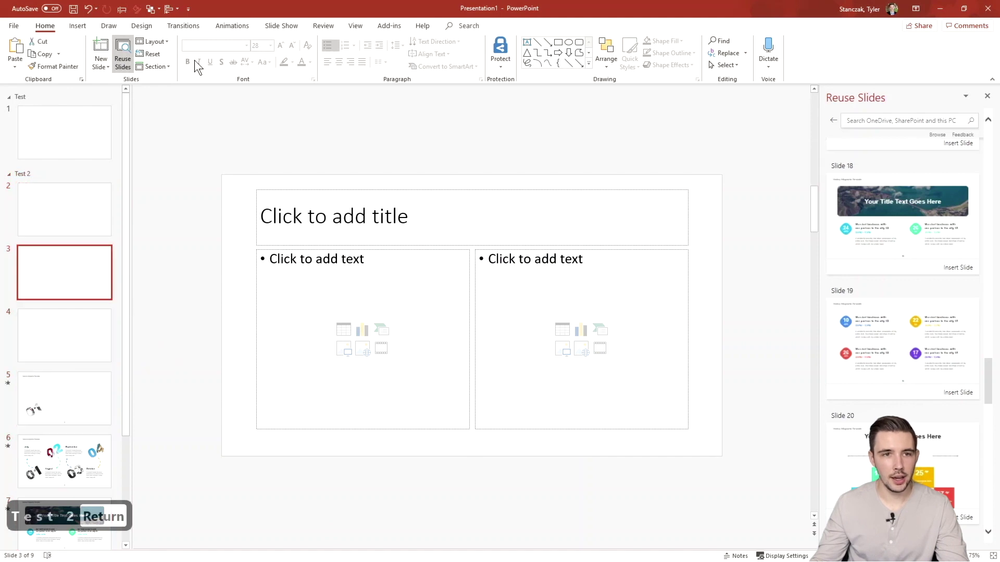
pyautogui.click(167, 66)
pyautogui.click(181, 81)
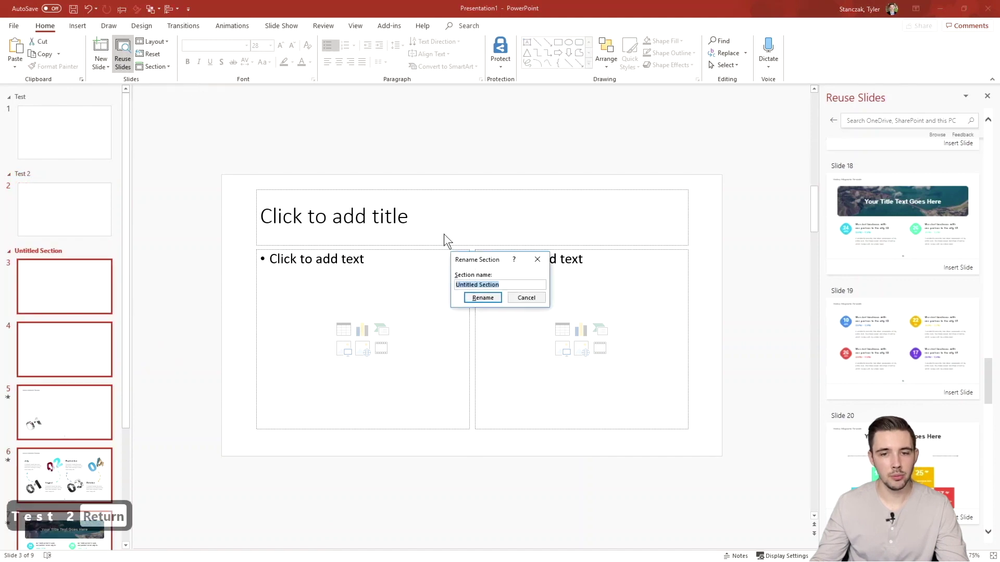
pyautogui.write('Test 3')
pyautogui.press('Return')
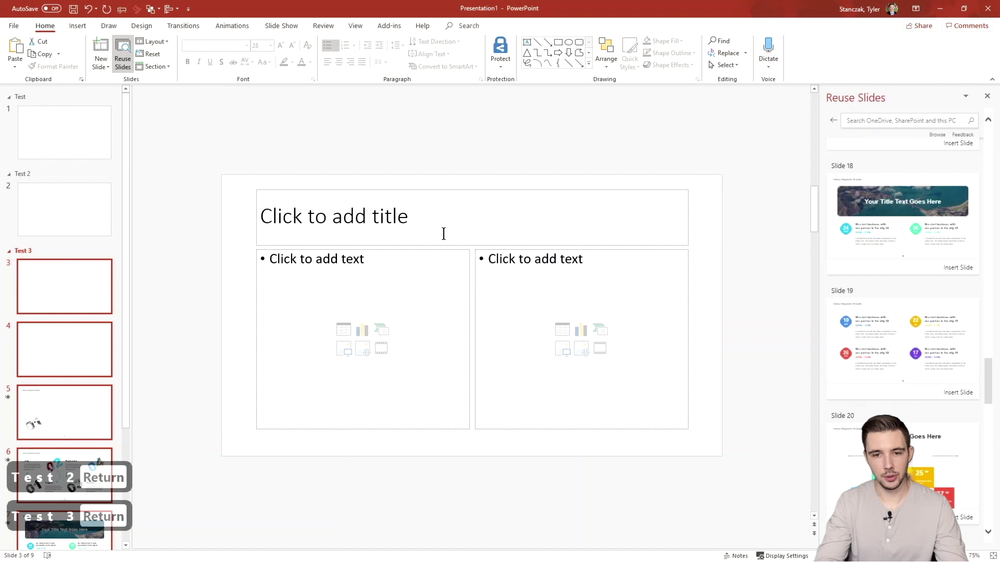
pyautogui.click(277, 160)
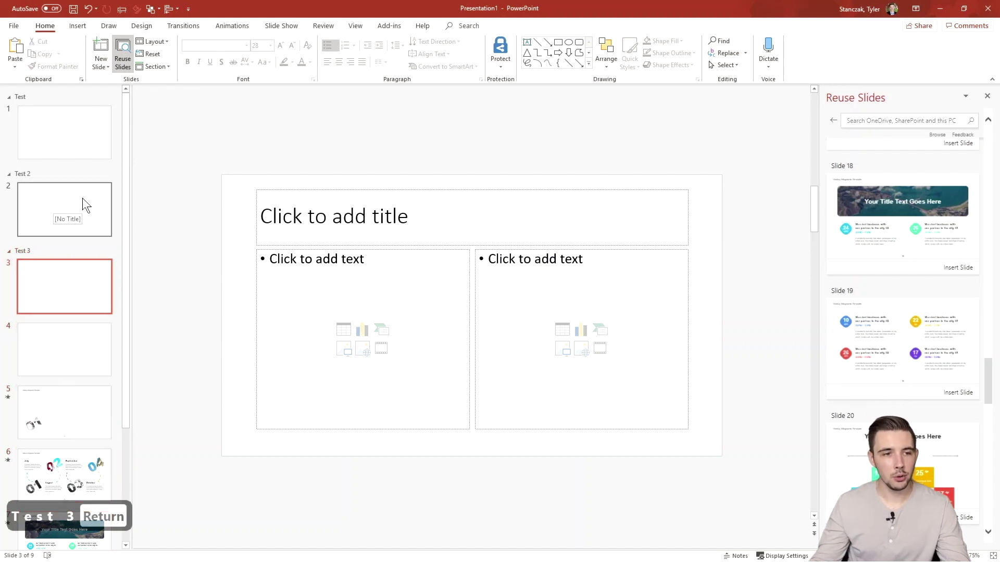
# - Remove only the Test 2 section, merging its slide into the Test section
pyautogui.click(30, 173)
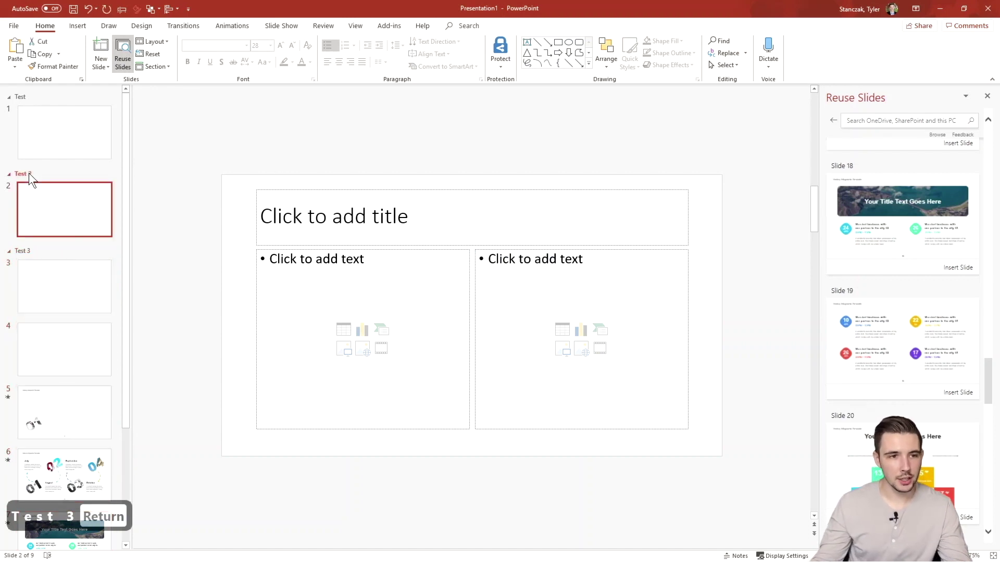
pyautogui.click(160, 70)
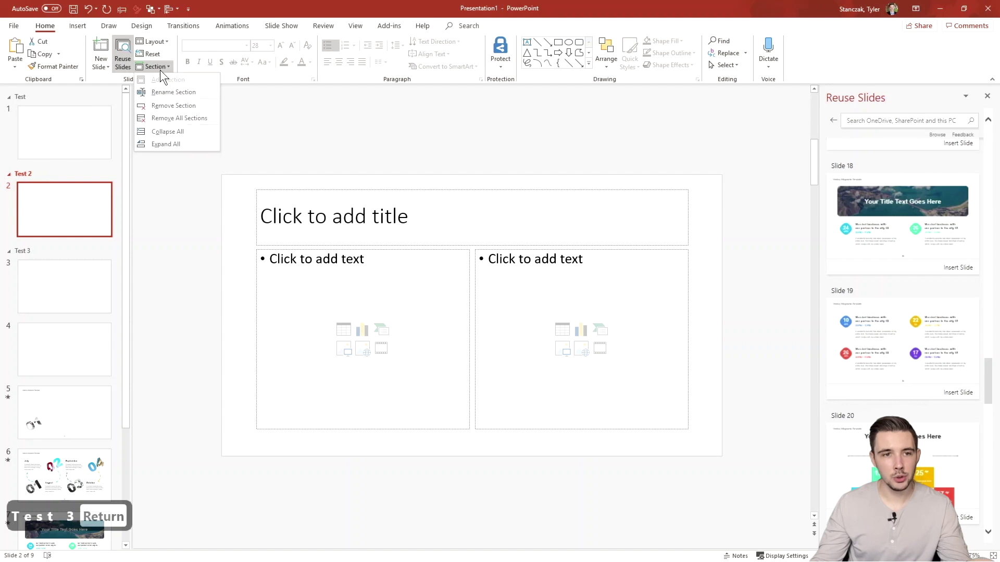
pyautogui.click(164, 105)
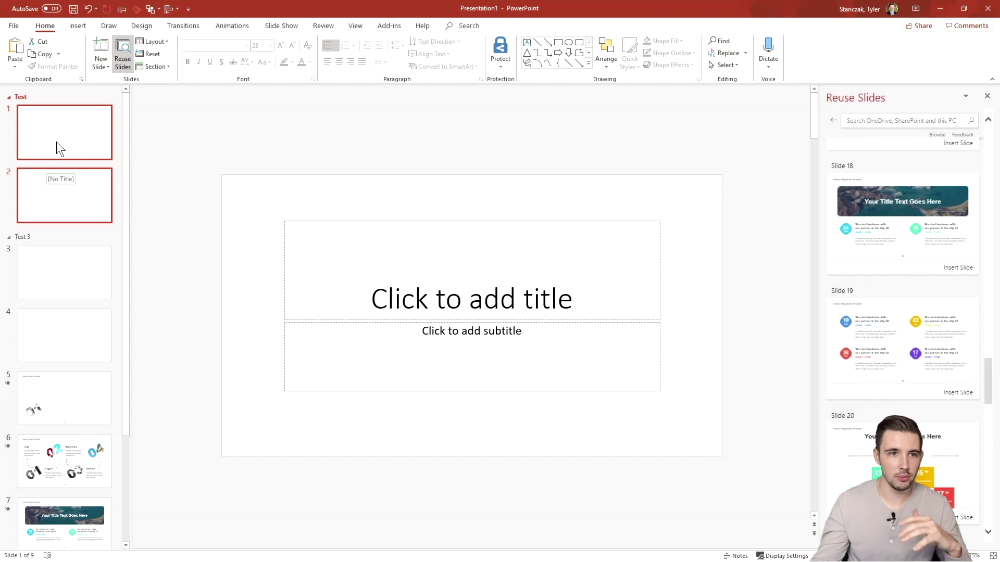
# - Collapse all sections in the slide list and expand them all again
pyautogui.click(155, 67)
pyautogui.click(167, 144)
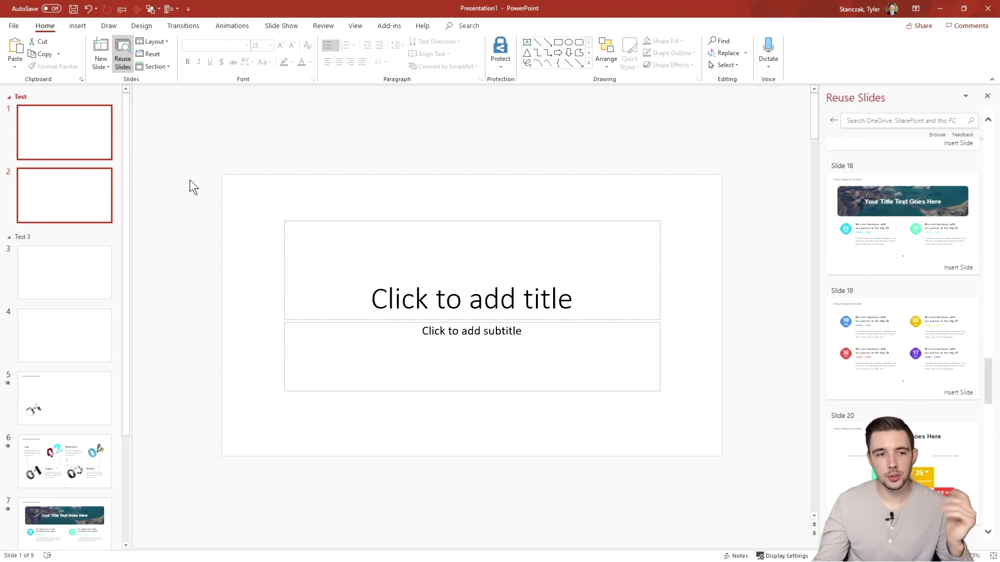
pyautogui.click(157, 66)
pyautogui.click(167, 129)
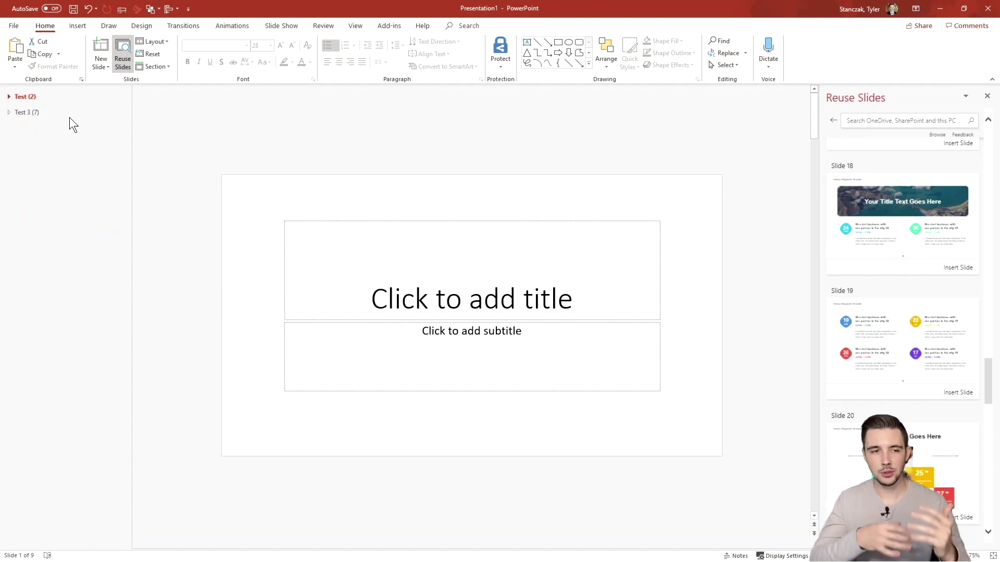
pyautogui.click(151, 69)
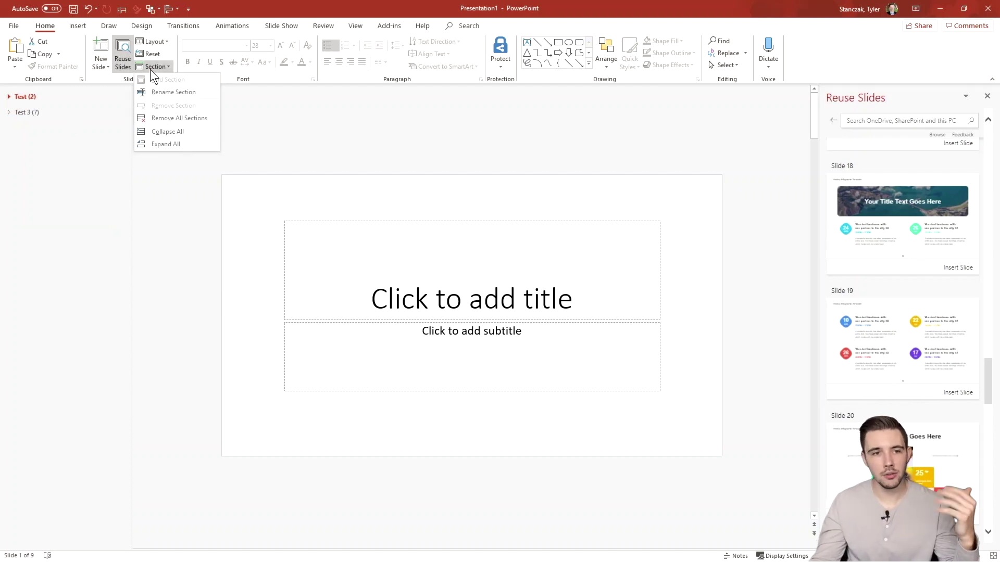
pyautogui.click(173, 144)
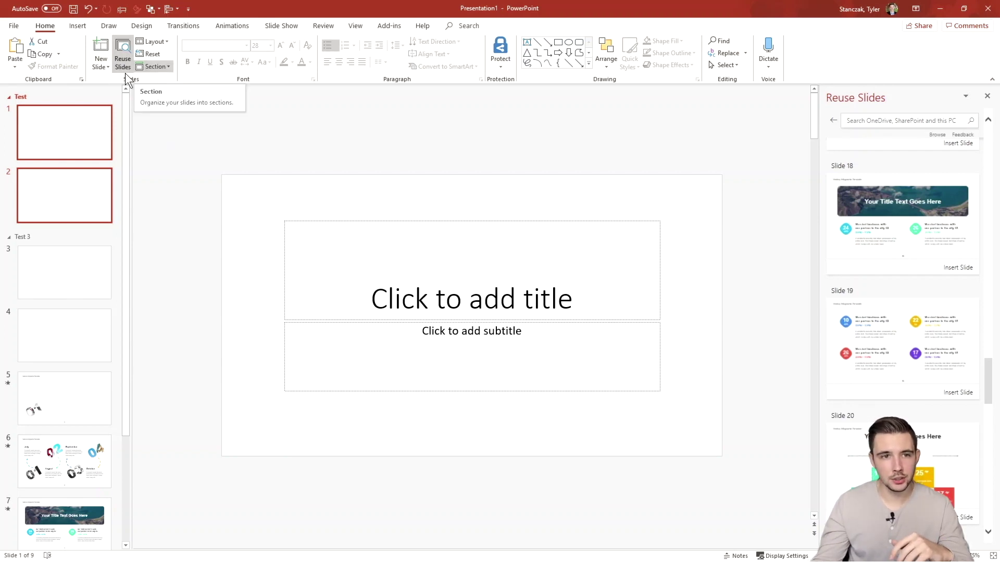
# - Rename the Test section to the presenter's first name
pyautogui.click(162, 65)
pyautogui.click(177, 92)
pyautogui.write('Tyler')
pyautogui.press('Return')
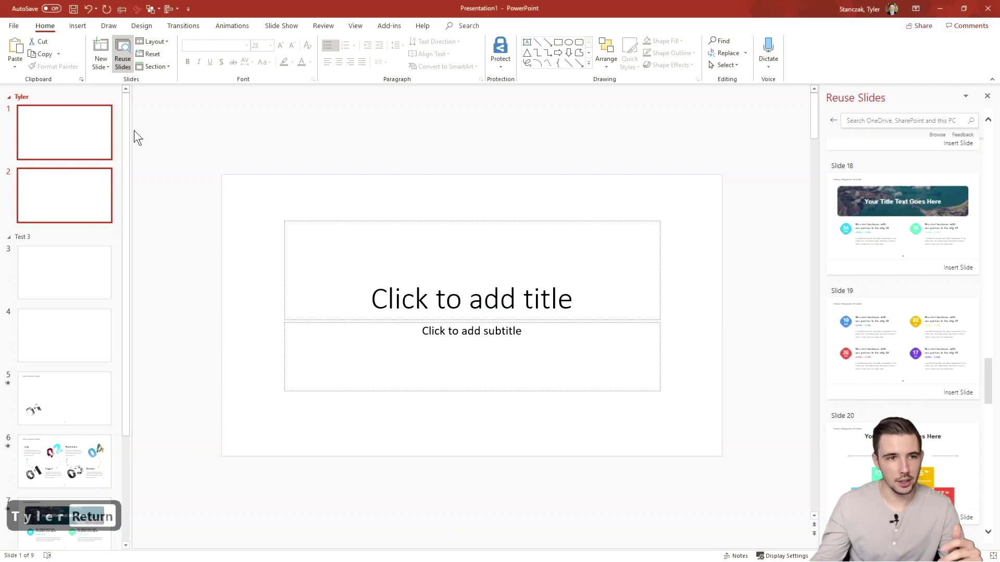
pyautogui.rightClick(23, 96)
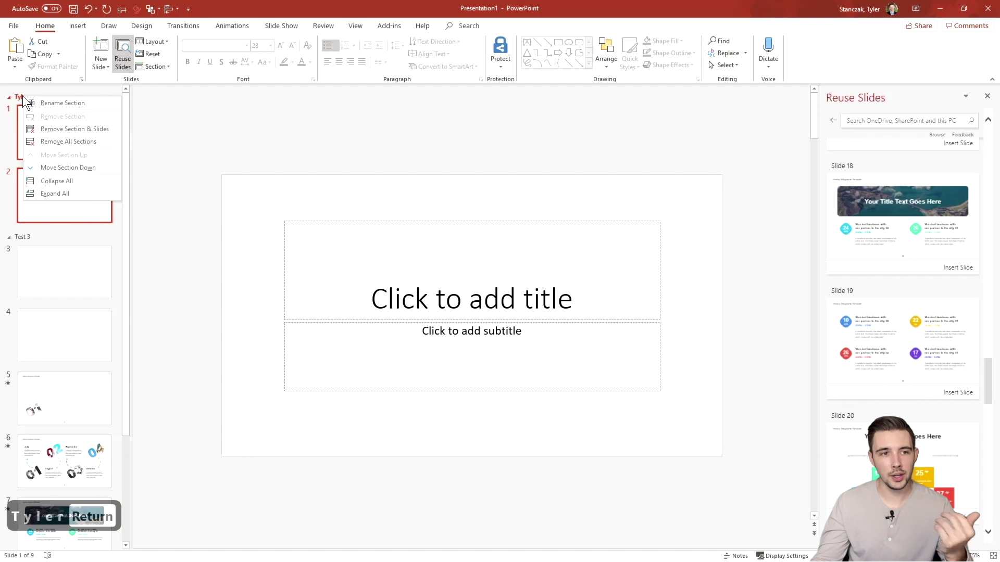
pyautogui.click(36, 102)
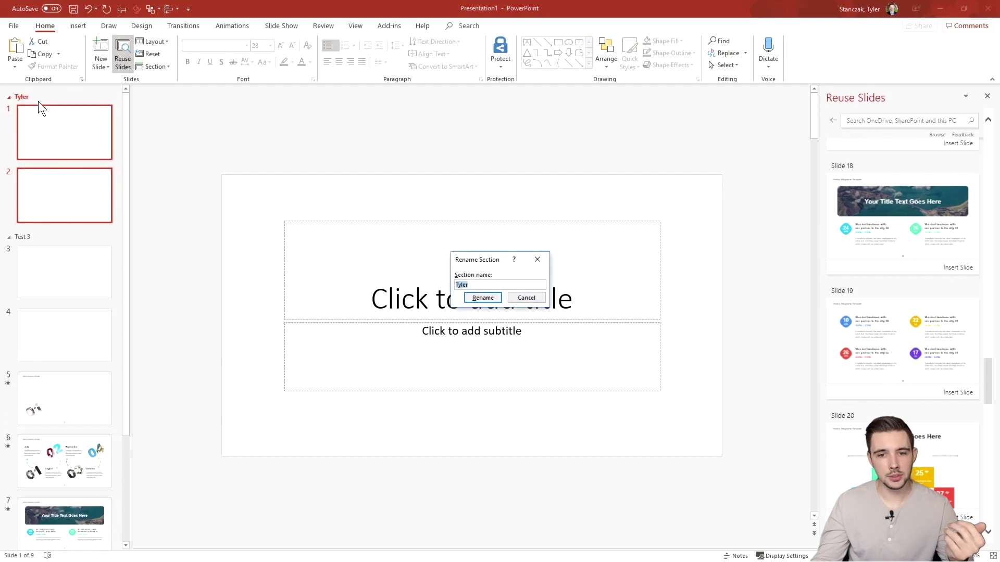
pyautogui.click(537, 259)
# - Move the first section, with its two slides, down below the Test 3 section
pyautogui.rightClick(23, 99)
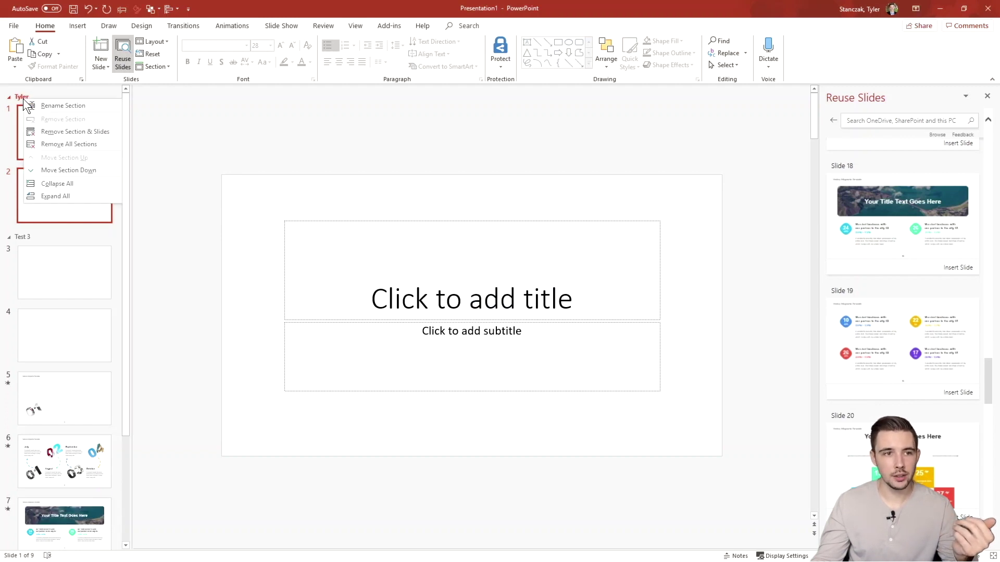
pyautogui.click(75, 169)
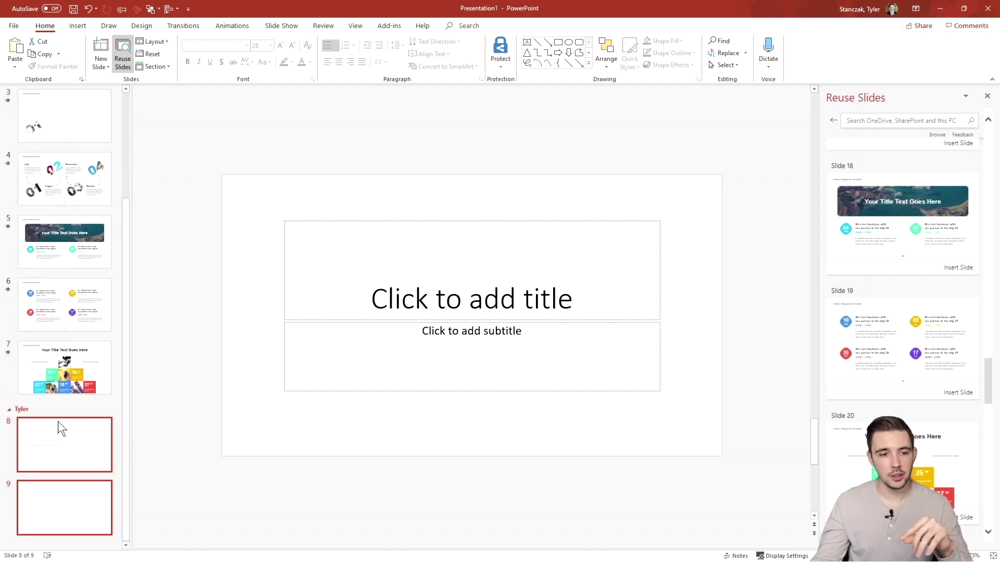
pyautogui.scroll(5, 90, 436)
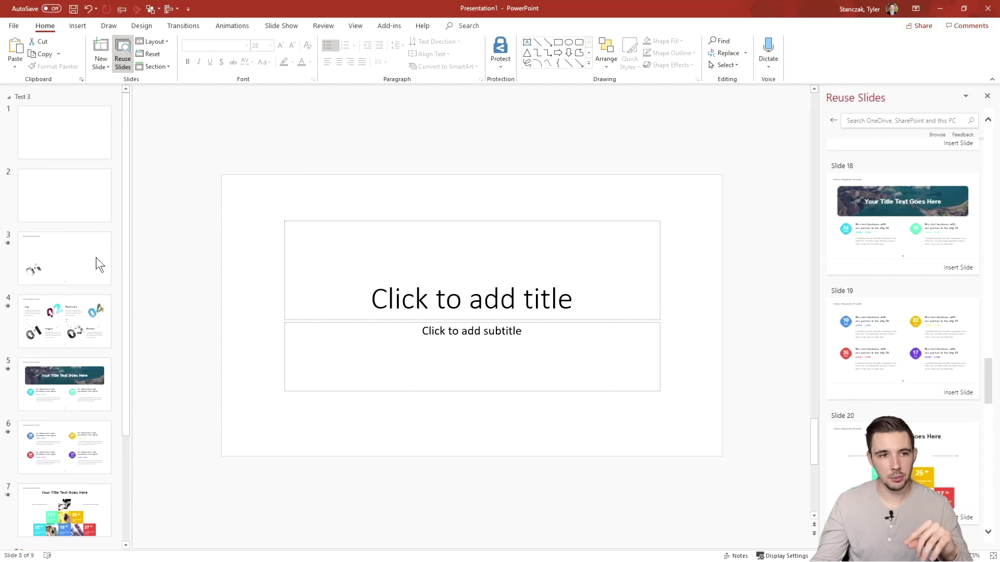
pyautogui.scroll(-3, 76, 282)
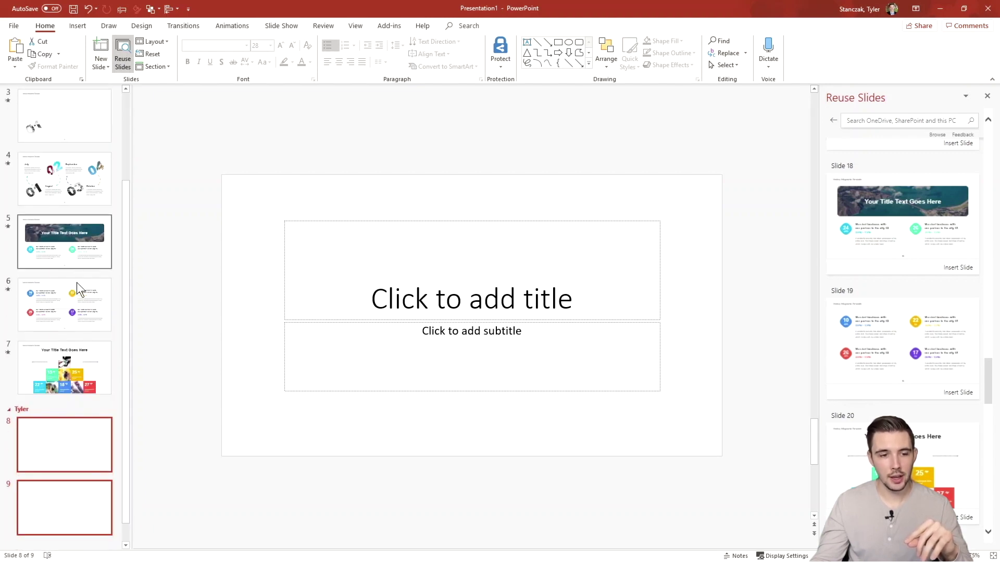